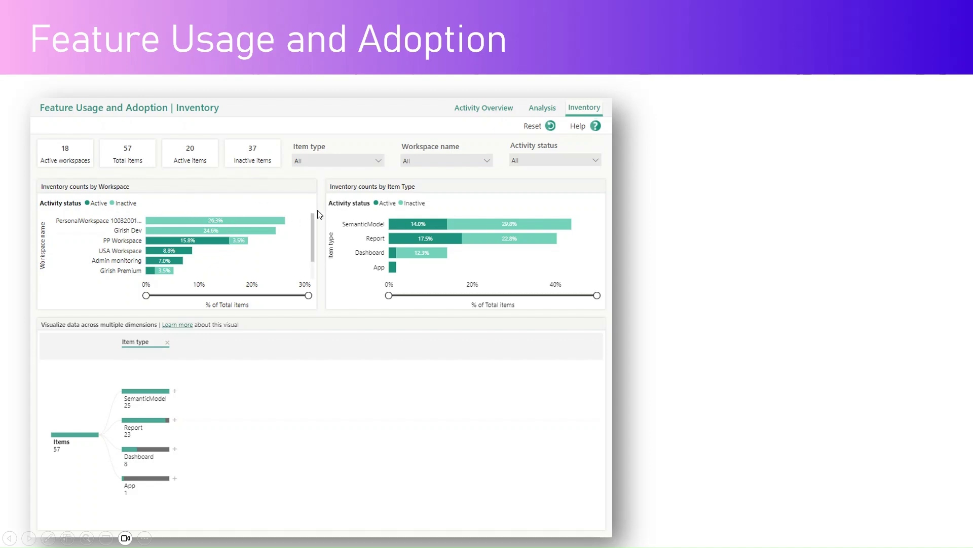
{"action": "left_click", "coordinate": [283, 416]}
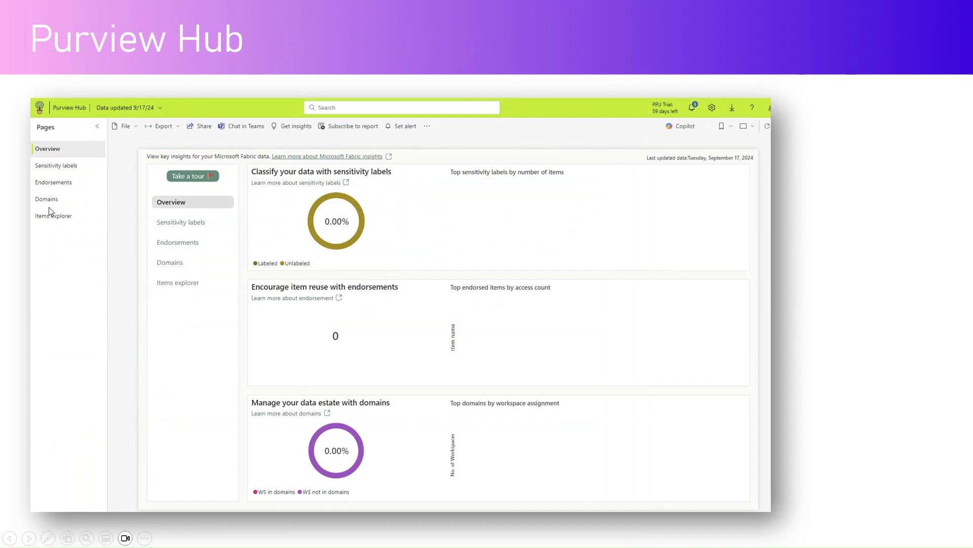
{"action": "left_click", "coordinate": [270, 237]}
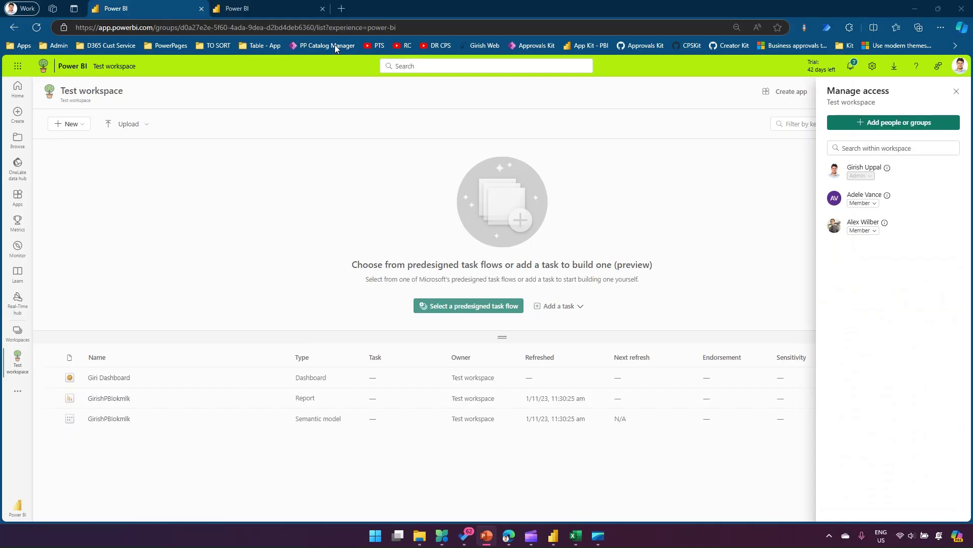
Open the Admin monitoring workspace from the list of workspaces.
{"action": "left_click", "coordinate": [16, 86]}
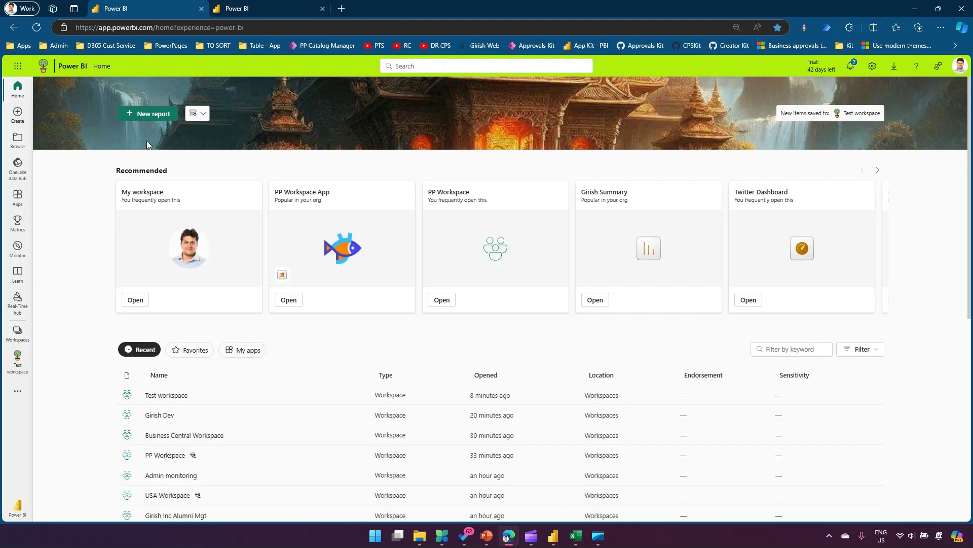
{"action": "left_click", "coordinate": [17, 336]}
{"action": "scroll", "coordinate": [152, 441], "scroll_direction": "down", "scroll_amount": 1}
{"action": "scroll", "coordinate": [126, 376], "scroll_direction": "up", "scroll_amount": 1}
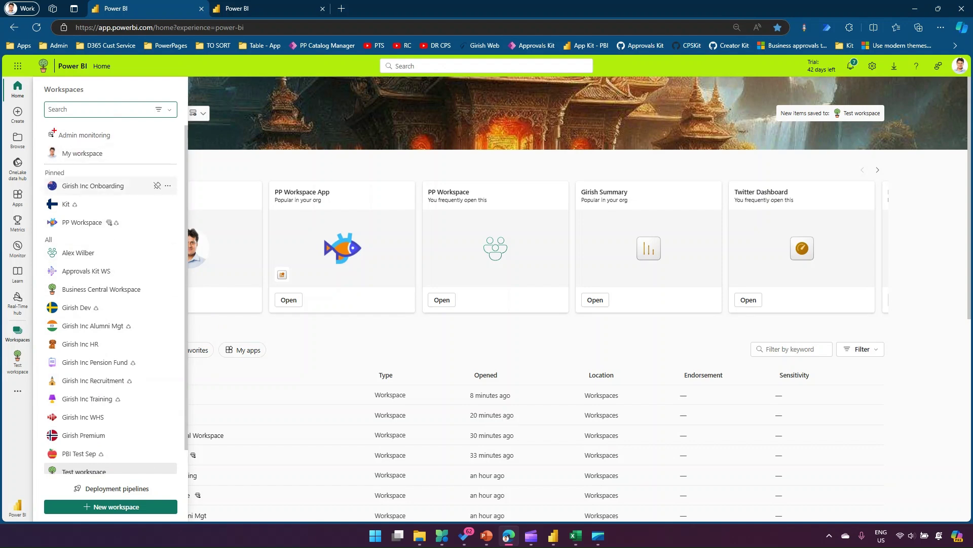
{"action": "mouse_move", "coordinate": [44, 128]}
{"action": "left_mouse_down"}
{"action": "mouse_move", "coordinate": [85, 142]}
{"action": "mouse_move", "coordinate": [161, 142]}
{"action": "left_mouse_up"}
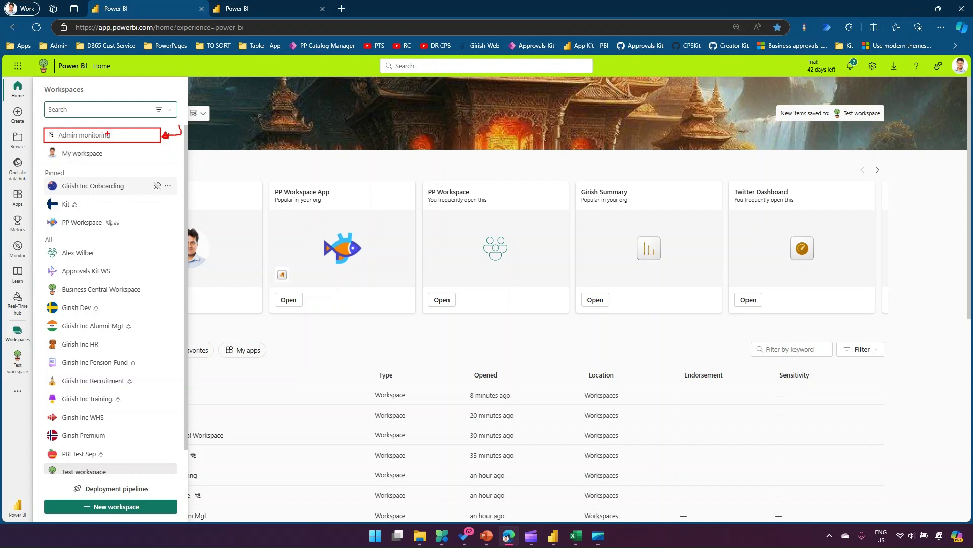
{"action": "key", "text": "Escape"}
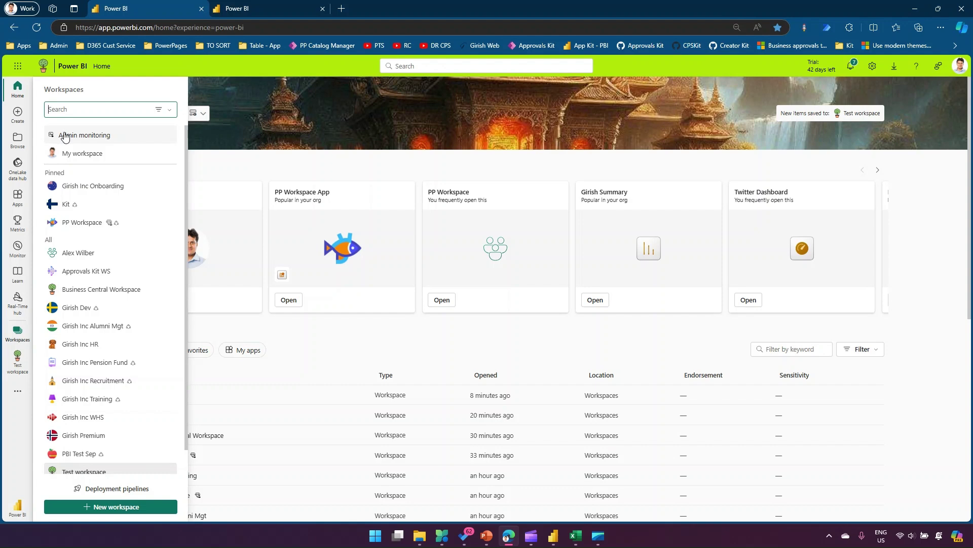
{"action": "left_click", "coordinate": [64, 136]}
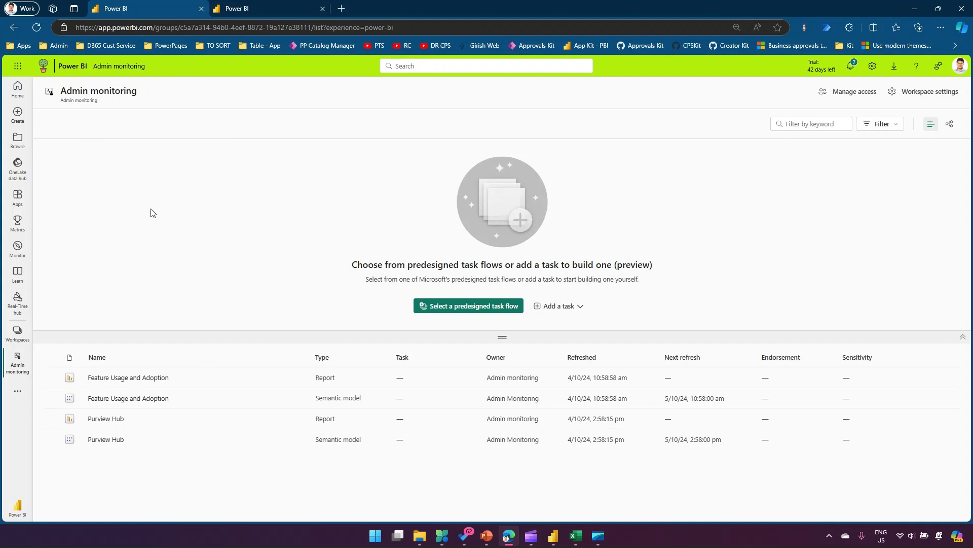
{"action": "mouse_move", "coordinate": [46, 108]}
{"action": "left_mouse_down"}
{"action": "mouse_move", "coordinate": [272, 150]}
{"action": "mouse_move", "coordinate": [381, 149]}
{"action": "left_mouse_up"}
{"action": "mouse_move", "coordinate": [375, 217]}
{"action": "left_mouse_down"}
{"action": "mouse_move", "coordinate": [295, 211]}
{"action": "mouse_move", "coordinate": [253, 150]}
{"action": "mouse_move", "coordinate": [241, 163]}
{"action": "mouse_move", "coordinate": [274, 164]}
{"action": "left_mouse_up"}
{"action": "mouse_move", "coordinate": [215, 241]}
{"action": "left_mouse_down"}
{"action": "mouse_move", "coordinate": [158, 152]}
{"action": "mouse_move", "coordinate": [160, 175]}
{"action": "left_mouse_up"}
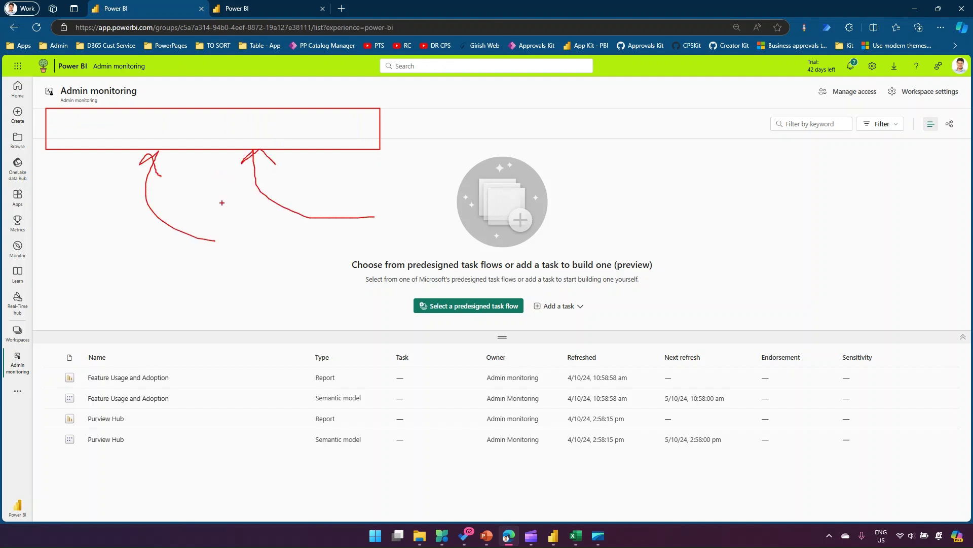
{"action": "mouse_move", "coordinate": [49, 353]}
{"action": "left_mouse_down"}
{"action": "mouse_move", "coordinate": [160, 449]}
{"action": "mouse_move", "coordinate": [383, 460]}
{"action": "left_mouse_up"}
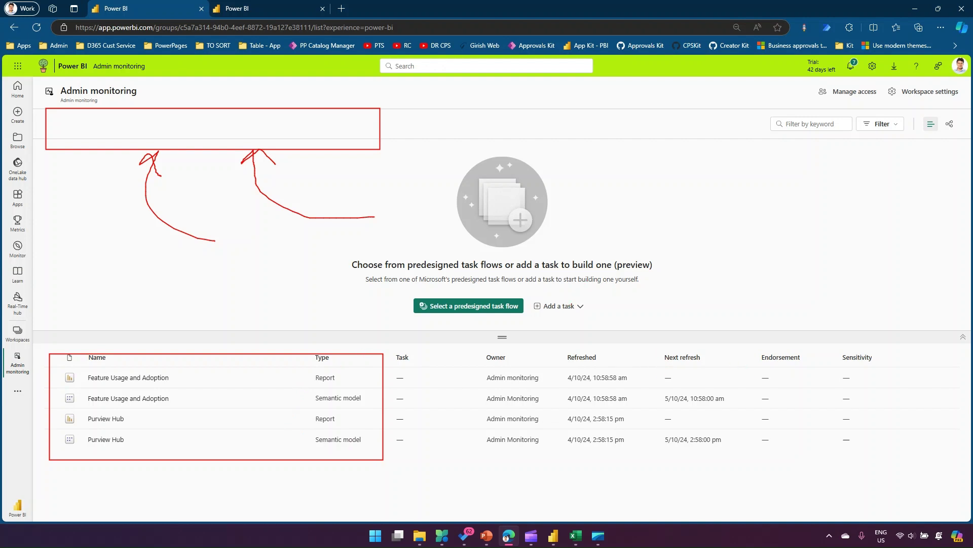
{"action": "mouse_move", "coordinate": [561, 349]}
{"action": "left_mouse_down"}
{"action": "mouse_move", "coordinate": [648, 464]}
{"action": "mouse_move", "coordinate": [640, 455]}
{"action": "left_mouse_up"}
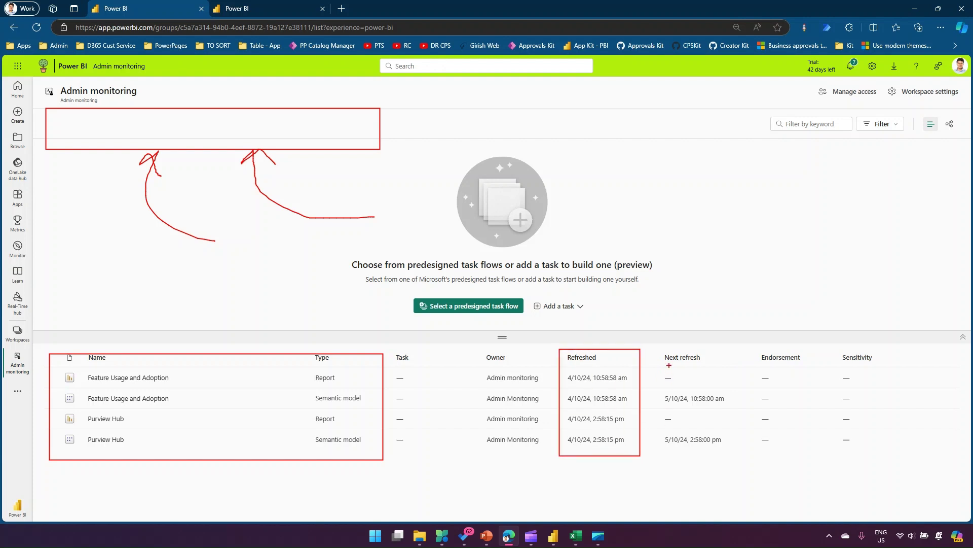
{"action": "mouse_move", "coordinate": [655, 352]}
{"action": "left_mouse_down"}
{"action": "mouse_move", "coordinate": [711, 450]}
{"action": "mouse_move", "coordinate": [744, 458]}
{"action": "left_mouse_up"}
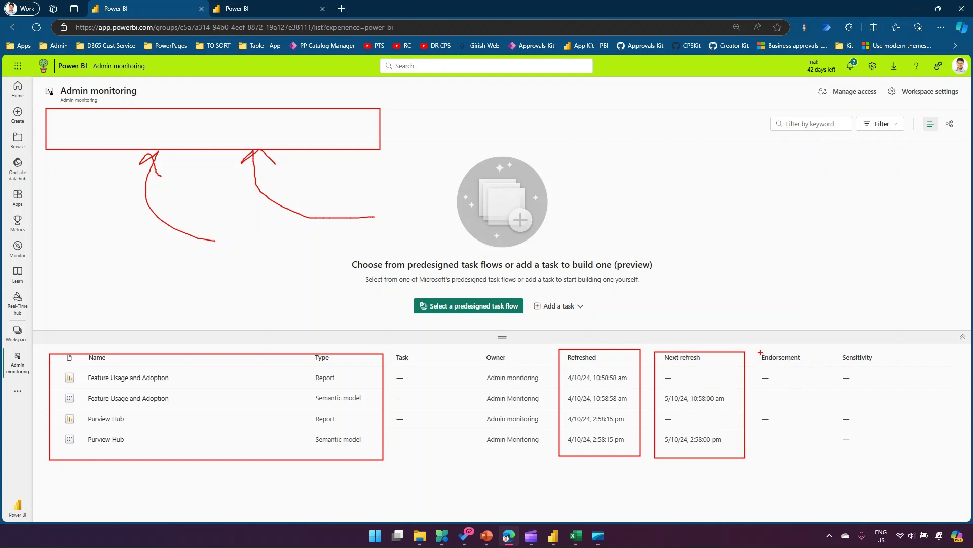
{"action": "key", "text": "Escape"}
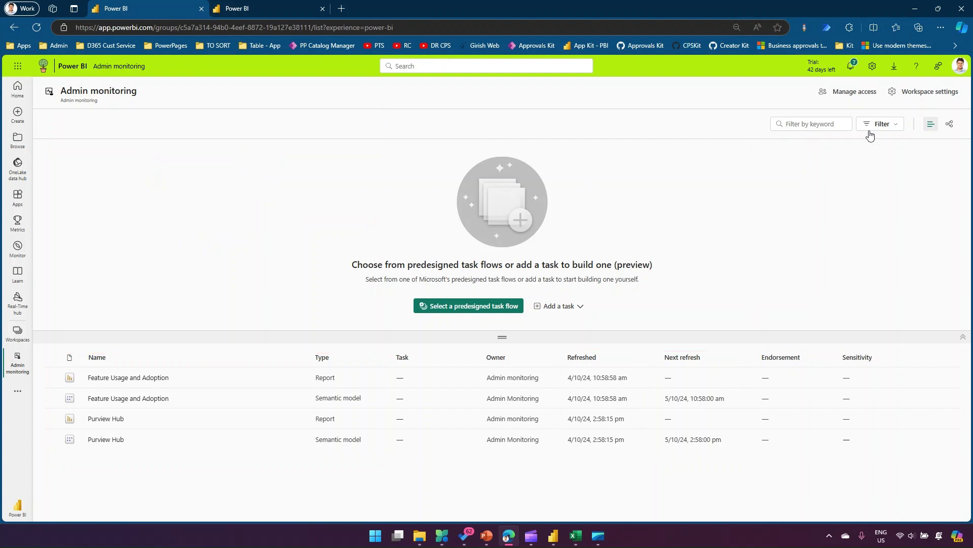
Review the Admin monitoring workspace's general, license, Azure connection, system storage and Git integration settings, and close them.
{"action": "left_click", "coordinate": [930, 92]}
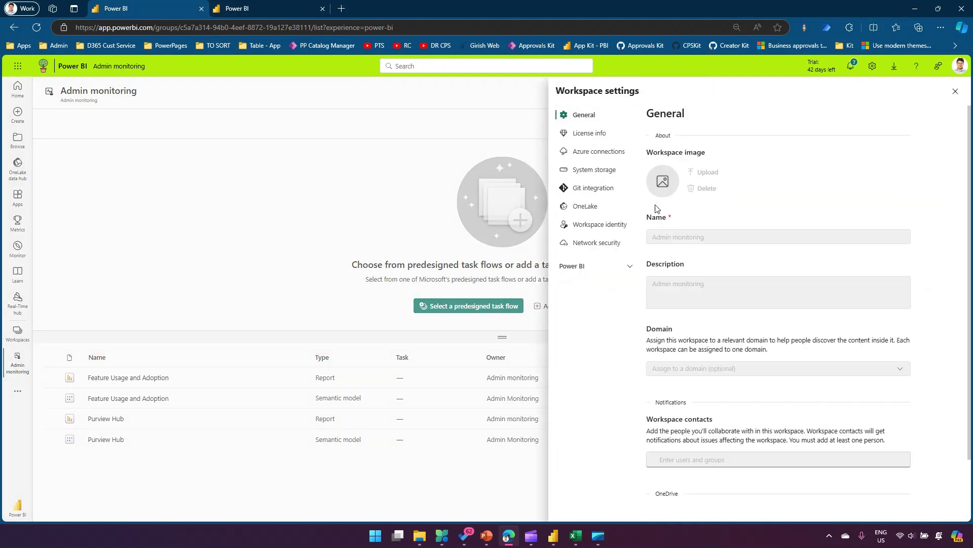
{"action": "scroll", "coordinate": [699, 388], "scroll_direction": "down", "scroll_amount": 1}
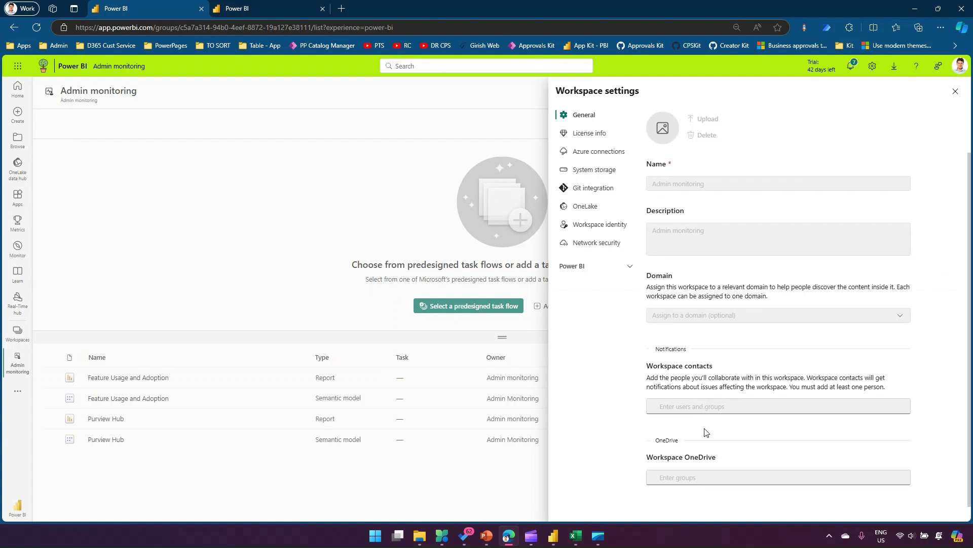
{"action": "scroll", "coordinate": [746, 396], "scroll_direction": "up", "scroll_amount": 1}
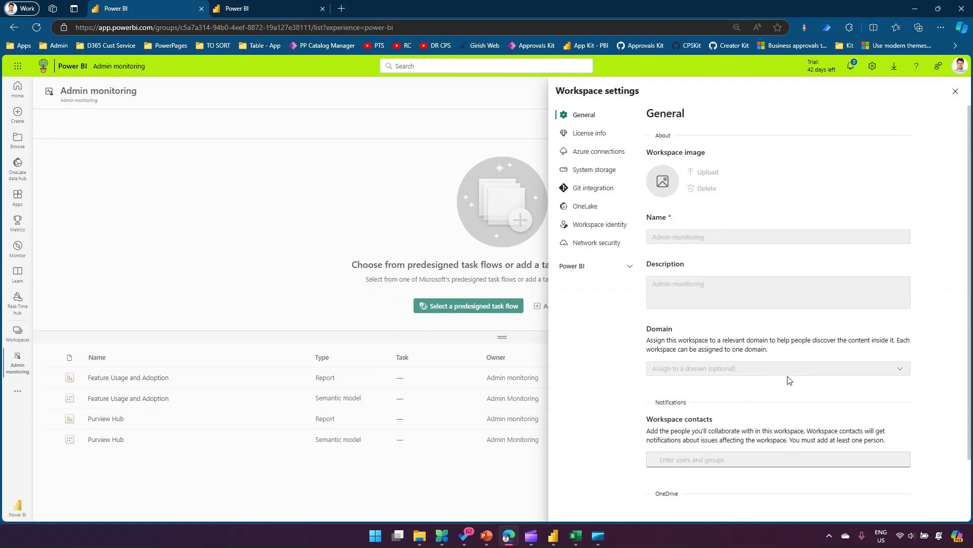
{"action": "scroll", "coordinate": [794, 370], "scroll_direction": "down", "scroll_amount": 1}
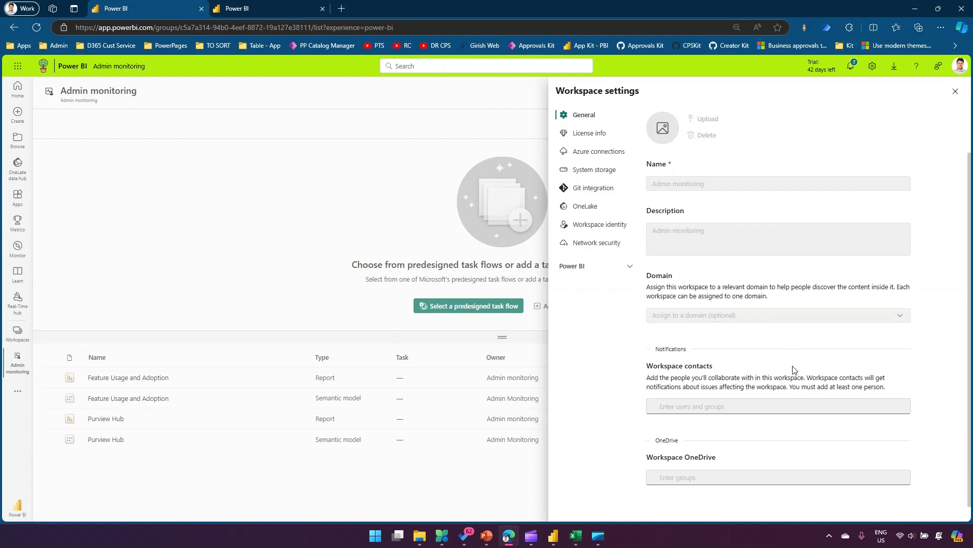
{"action": "left_click", "coordinate": [590, 133]}
{"action": "left_click", "coordinate": [899, 152]}
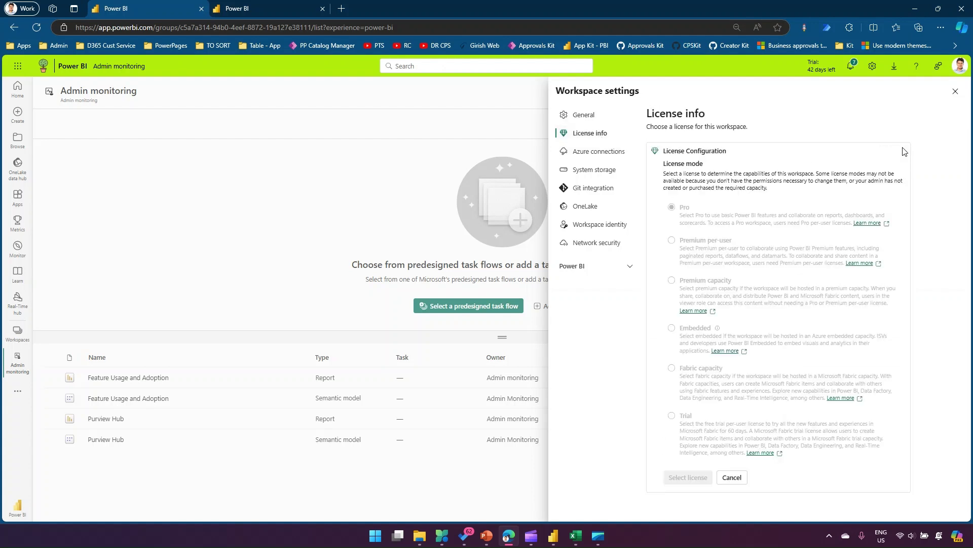
{"action": "left_click", "coordinate": [595, 152]}
{"action": "left_click", "coordinate": [598, 174]}
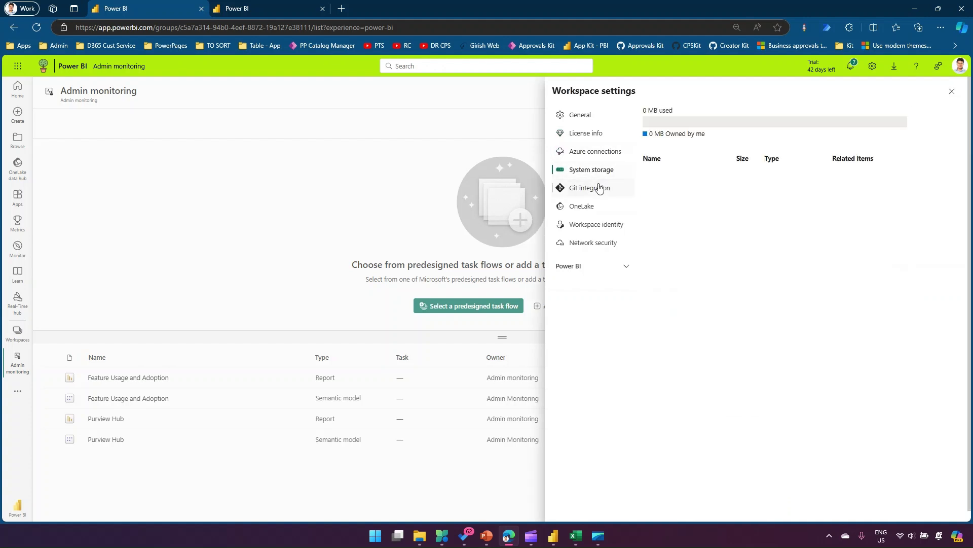
{"action": "left_click", "coordinate": [600, 188]}
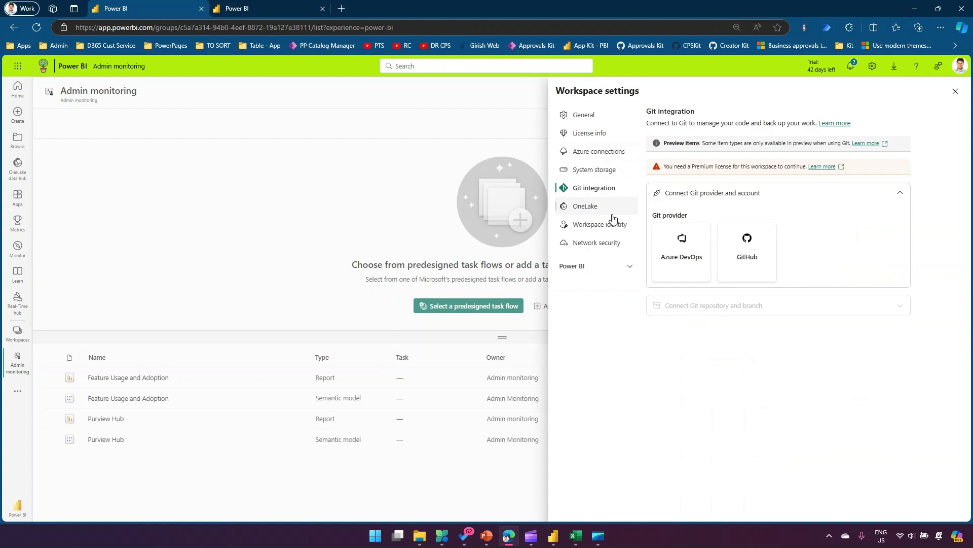
{"action": "left_click", "coordinate": [955, 92]}
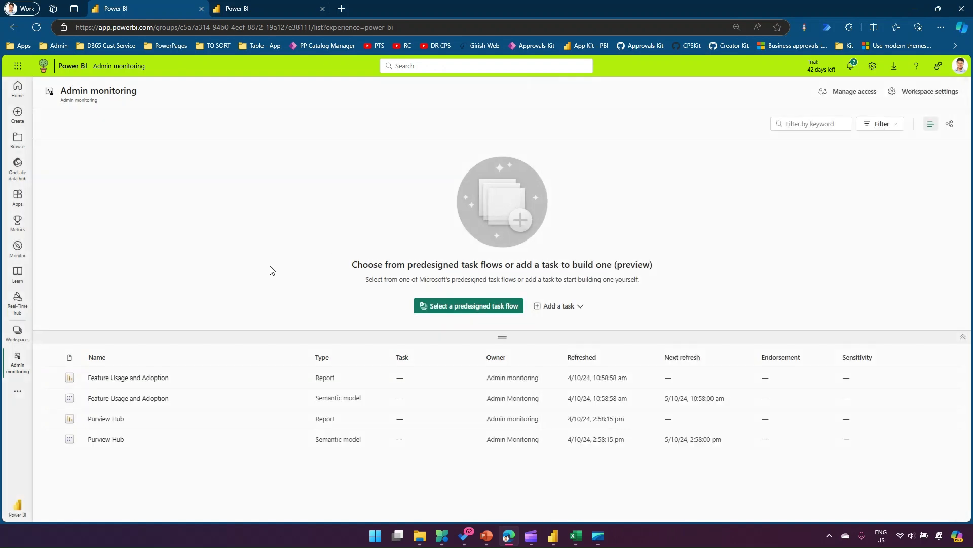
Open the Feature Usage and Adoption report and show it in full screen.
{"action": "left_click", "coordinate": [140, 378]}
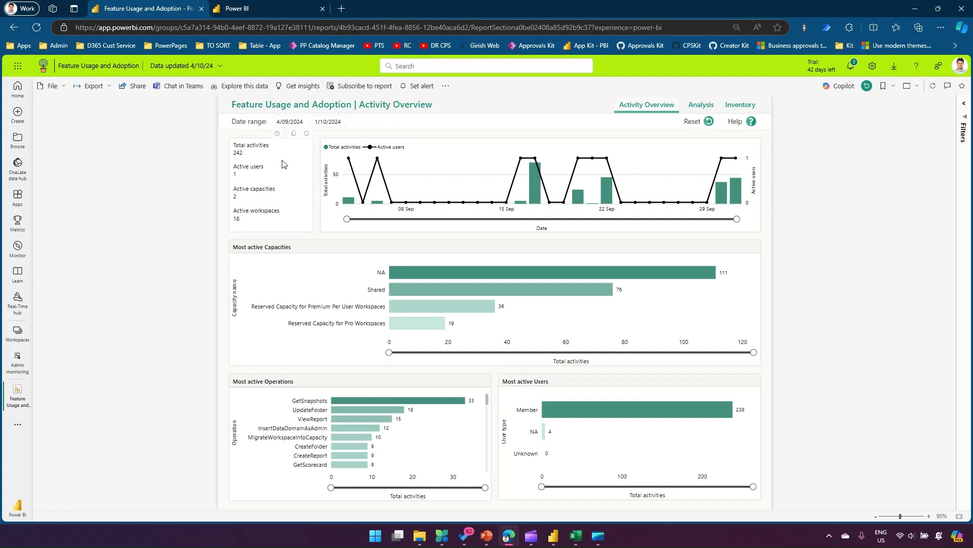
{"action": "left_click", "coordinate": [919, 86]}
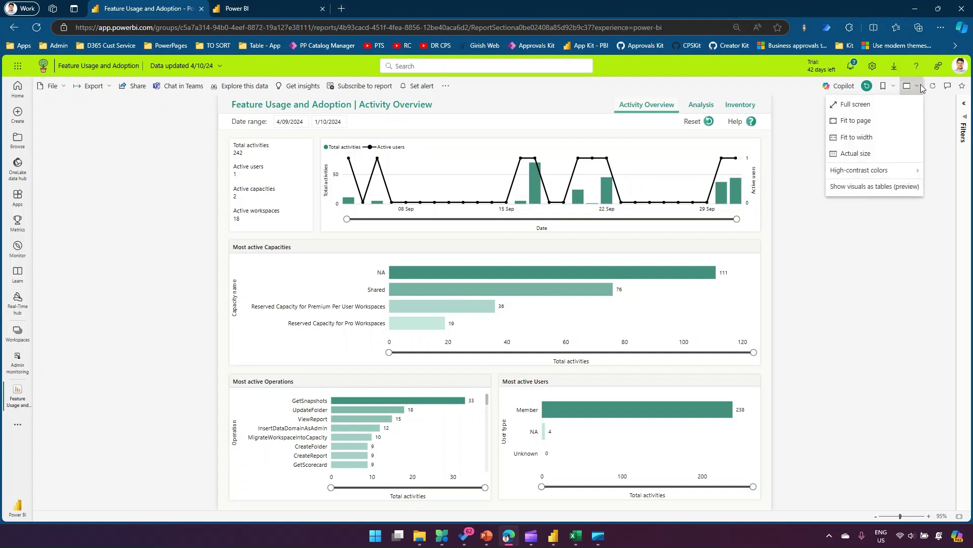
{"action": "left_click", "coordinate": [877, 110]}
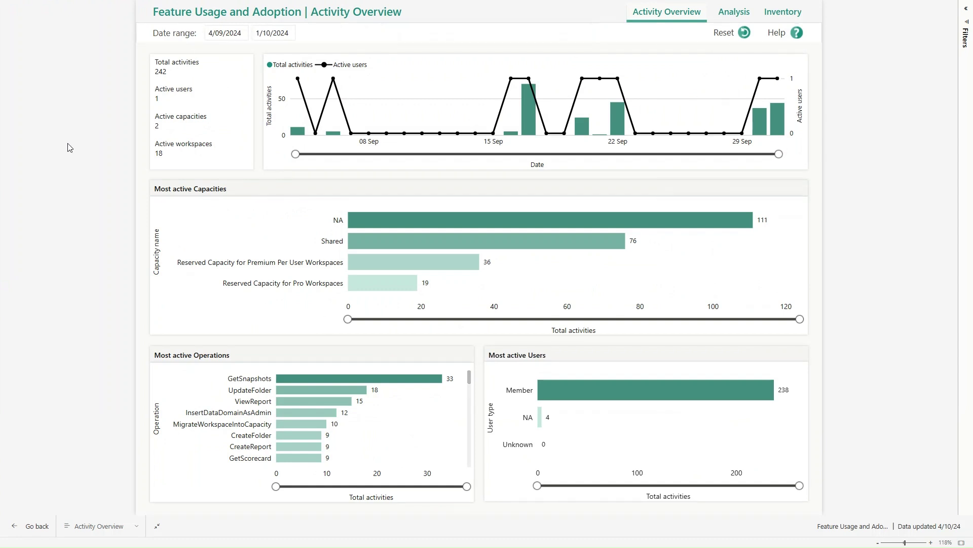
Examine the start and end date pickers of the Activity Overview date range without changing the dates.
{"action": "left_click", "coordinate": [217, 37]}
{"action": "left_click", "coordinate": [236, 33]}
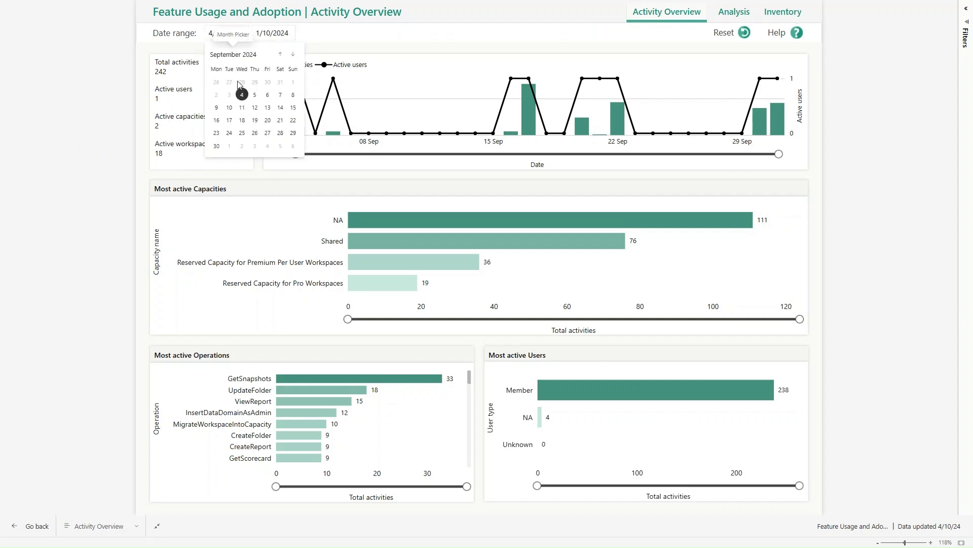
{"action": "left_click", "coordinate": [244, 98]}
{"action": "left_click", "coordinate": [280, 37]}
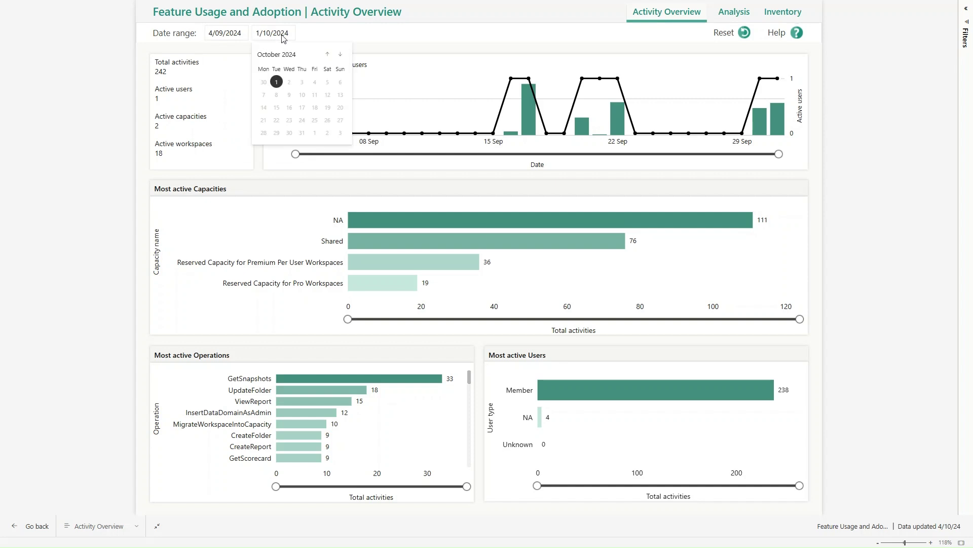
{"action": "left_click", "coordinate": [321, 34]}
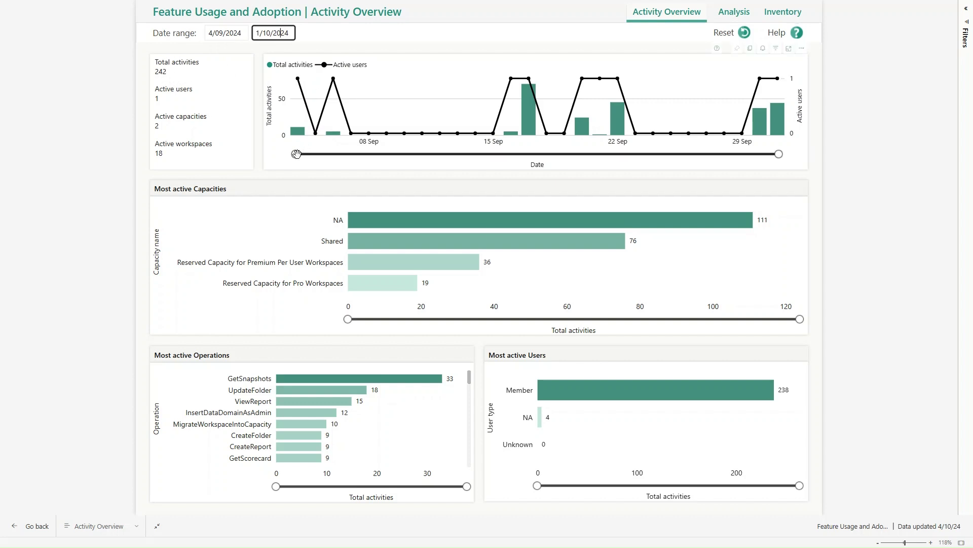
Narrow the activity chart's date slider to about 14 to 23 September and restore its full range.
{"action": "left_click_drag", "start_coordinate": [295, 155], "coordinate": [482, 155]}
{"action": "left_click_drag", "start_coordinate": [779, 154], "coordinate": [641, 164]}
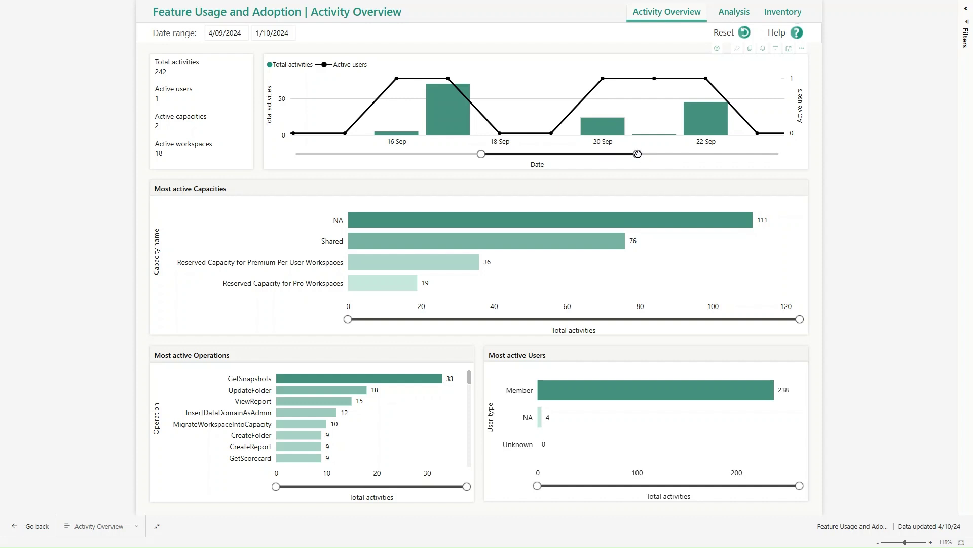
{"action": "left_click_drag", "start_coordinate": [638, 153], "coordinate": [779, 153]}
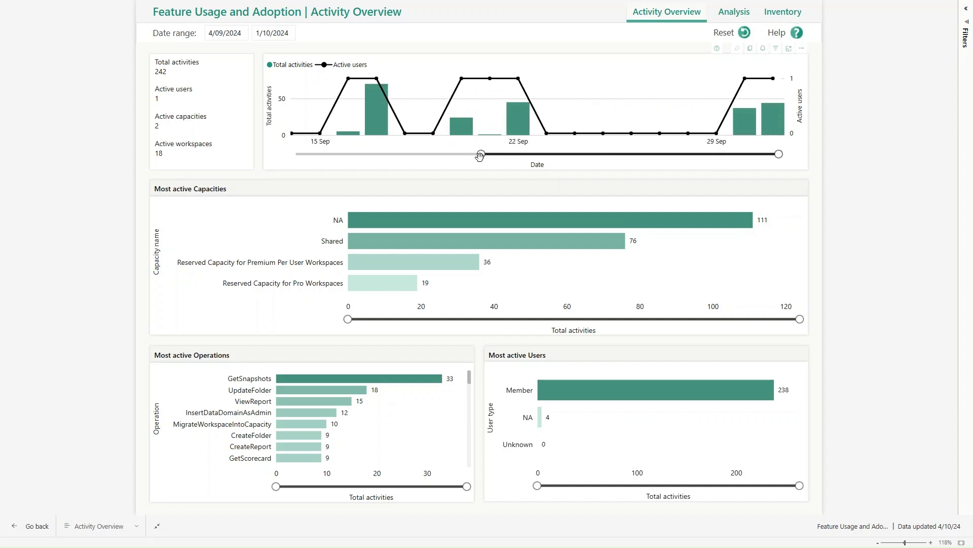
{"action": "left_click_drag", "start_coordinate": [481, 154], "coordinate": [296, 154]}
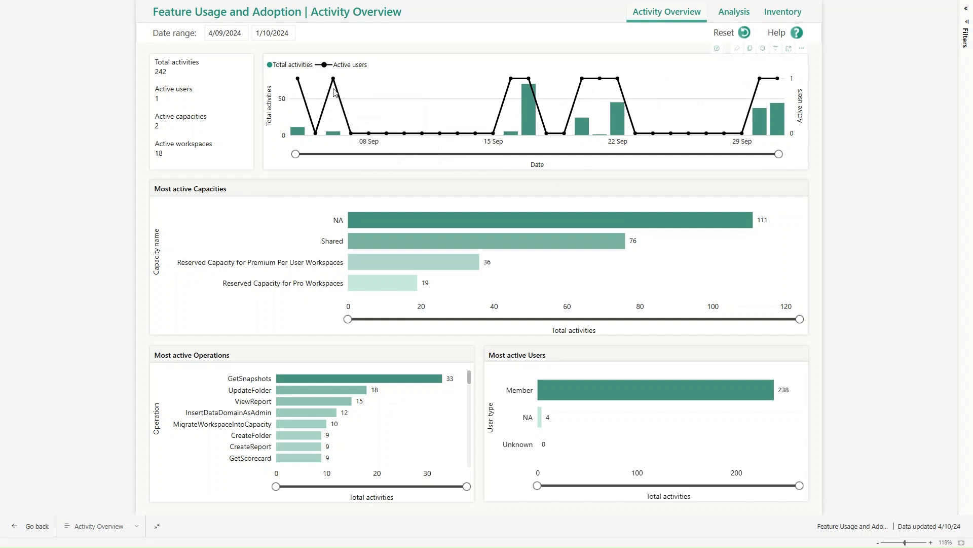
Examine the activity details of the bars in the Most active Capacities chart and try its drill-down mode.
{"action": "mouse_move", "coordinate": [335, 82]}
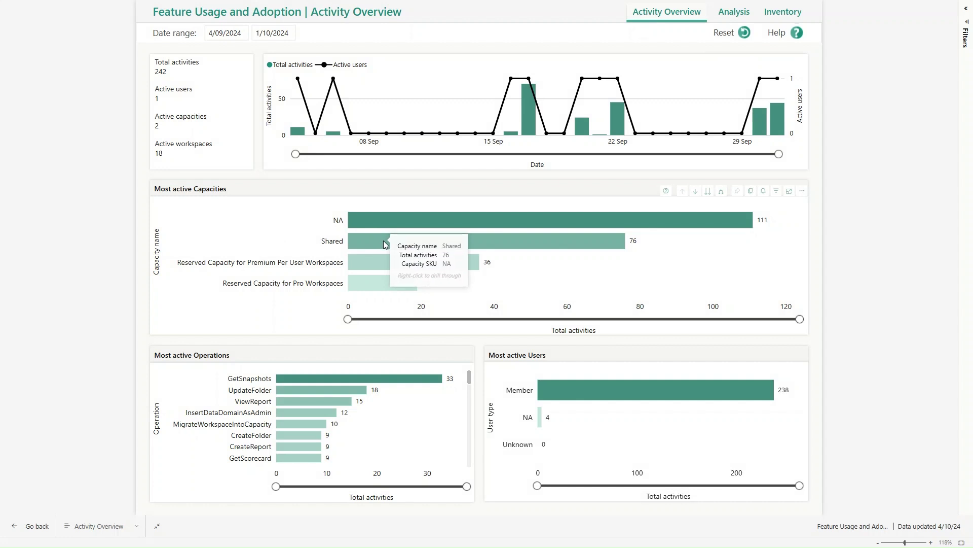
{"action": "mouse_move", "coordinate": [355, 261]}
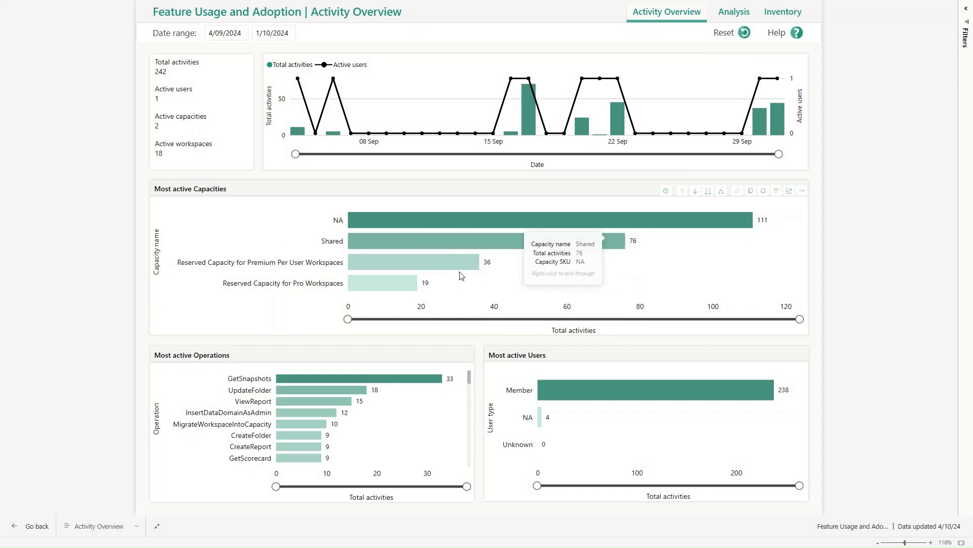
{"action": "mouse_move", "coordinate": [631, 234]}
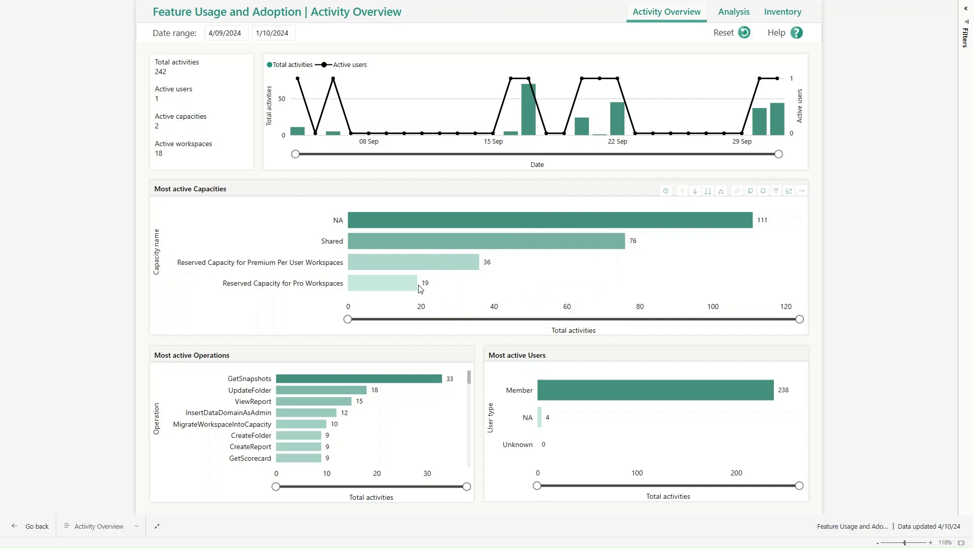
{"action": "mouse_move", "coordinate": [445, 279]}
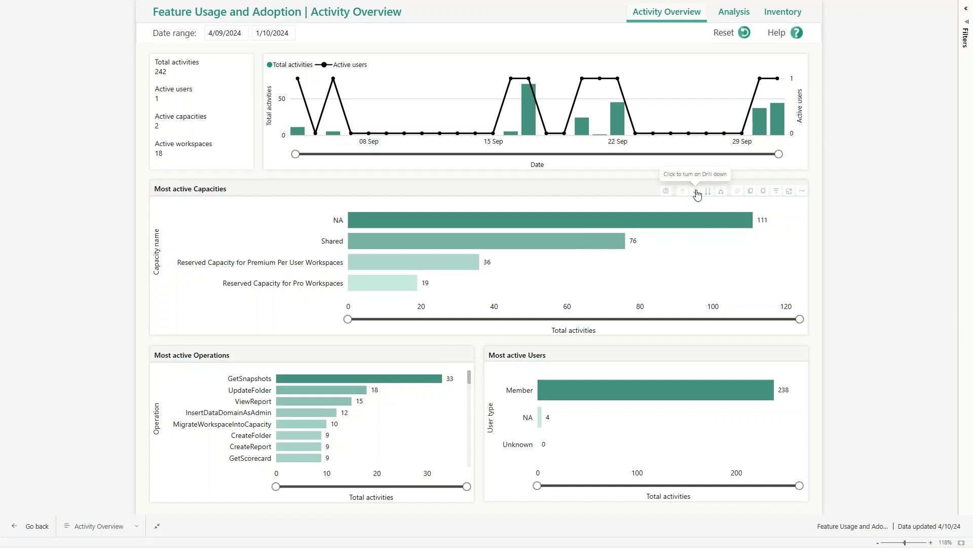
{"action": "left_click", "coordinate": [697, 193]}
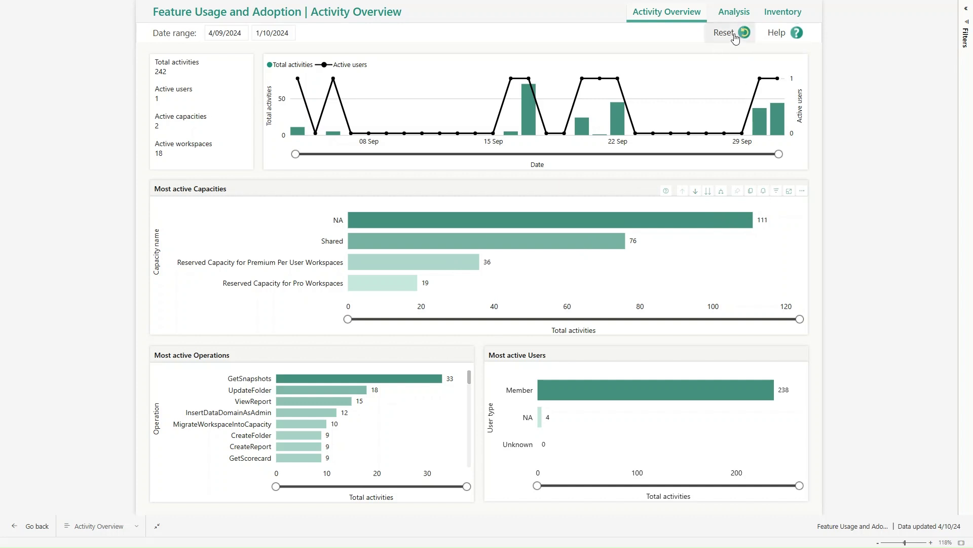
Narrow the sliders of the activity, Most active Capacities and Most active Operations charts, and reset the page to its defaults.
{"action": "left_click", "coordinate": [462, 154]}
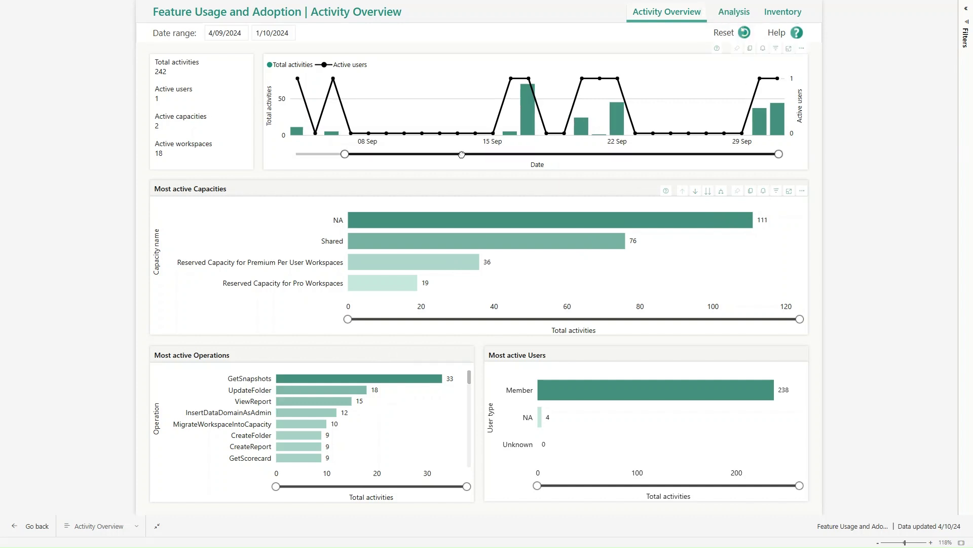
{"action": "left_click", "coordinate": [727, 35]}
{"action": "left_click", "coordinate": [535, 319]}
{"action": "left_click_drag", "start_coordinate": [278, 487], "coordinate": [357, 487]}
{"action": "left_click_drag", "start_coordinate": [299, 154], "coordinate": [568, 161]}
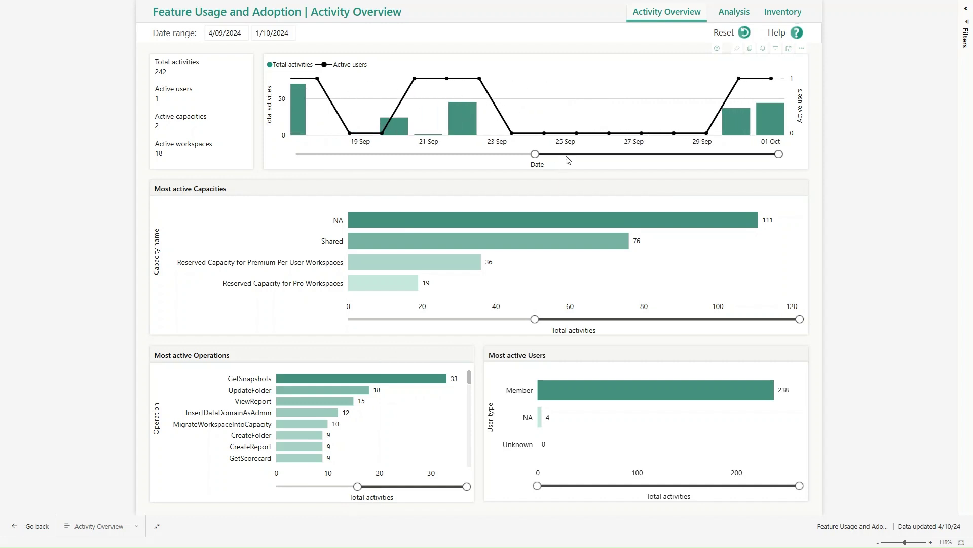
{"action": "left_click", "coordinate": [725, 35]}
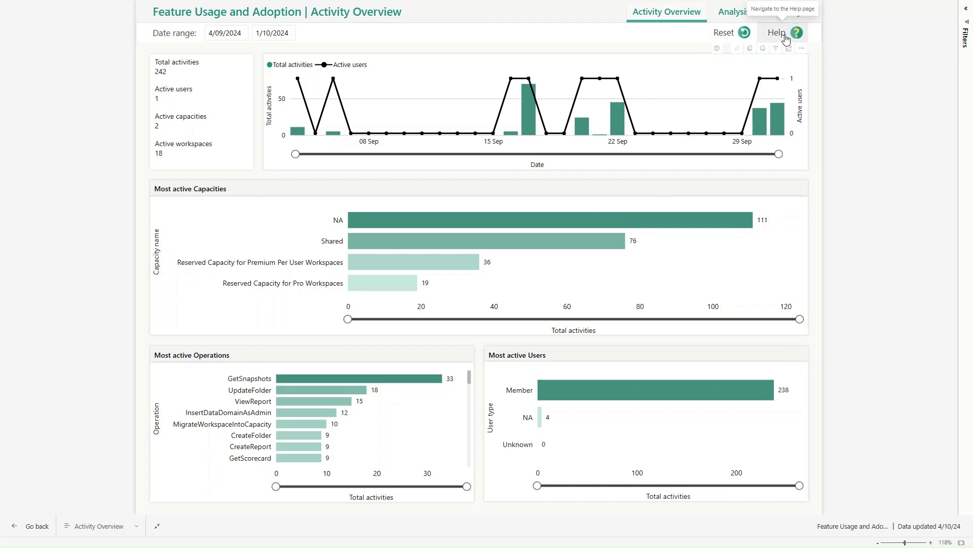
Check the list of report pages and examine the Most active Operations and Most active Users charts.
{"action": "left_click", "coordinate": [138, 528]}
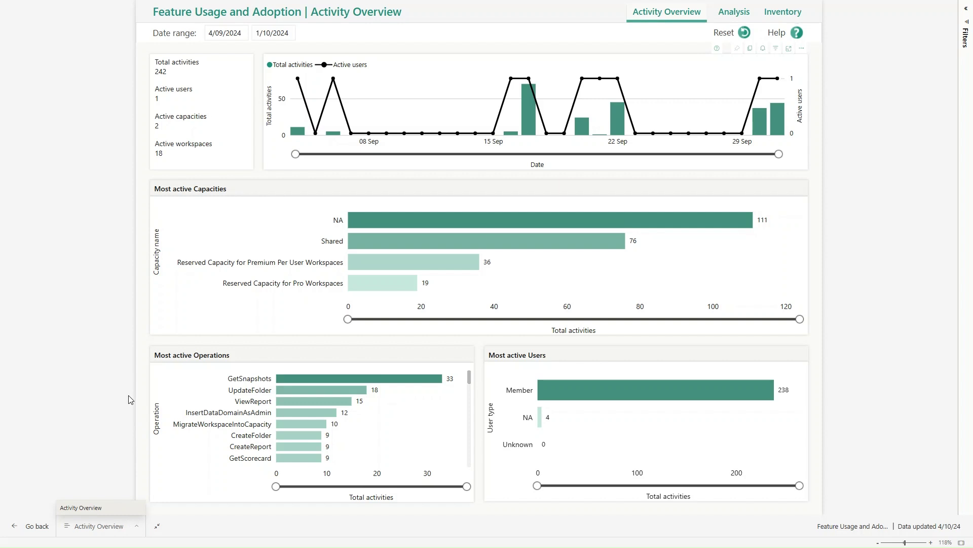
{"action": "left_click", "coordinate": [142, 517]}
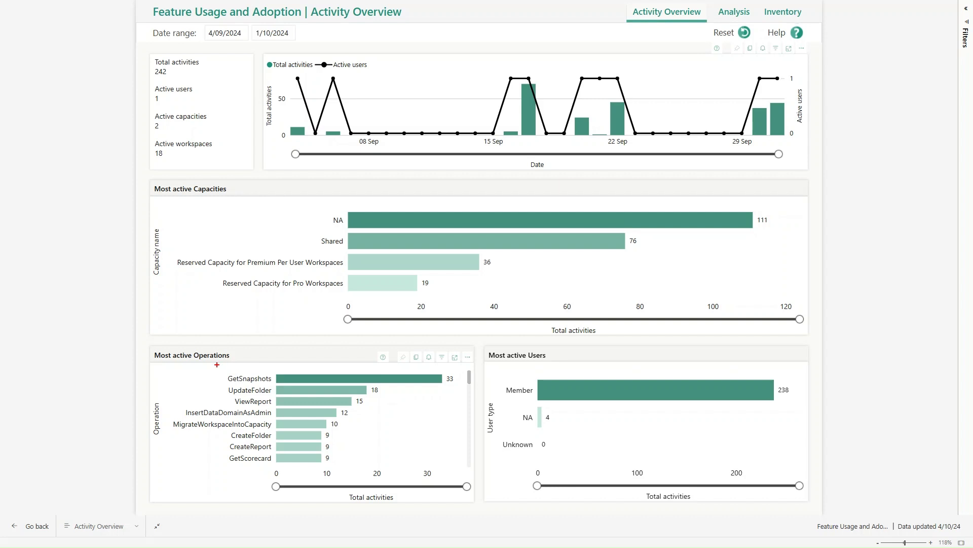
{"action": "mouse_move", "coordinate": [212, 369]}
{"action": "left_mouse_down"}
{"action": "mouse_move", "coordinate": [267, 396]}
{"action": "mouse_move", "coordinate": [280, 472]}
{"action": "left_mouse_up"}
{"action": "left_click_drag", "start_coordinate": [347, 431], "coordinate": [410, 463]}
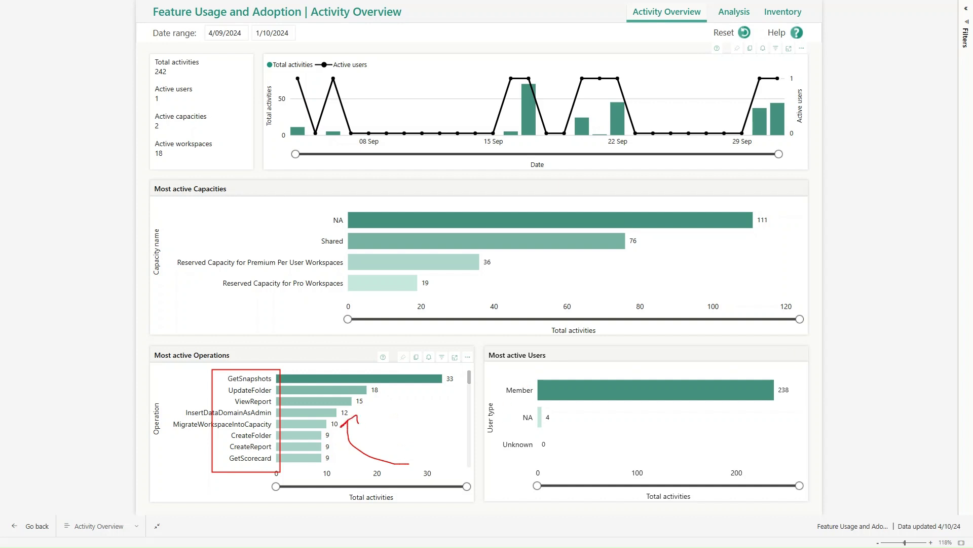
{"action": "left_click_drag", "start_coordinate": [569, 358], "coordinate": [512, 378]}
{"action": "key", "text": "Escape"}
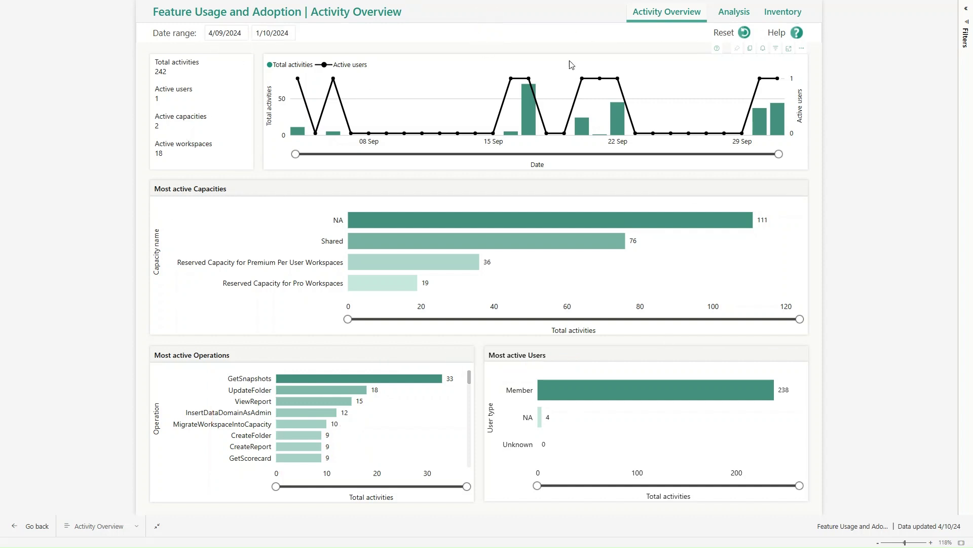
Open the Analysis page and examine the daily activity bars for 17 September, 30 September and 1 October 2024.
{"action": "left_click", "coordinate": [732, 16]}
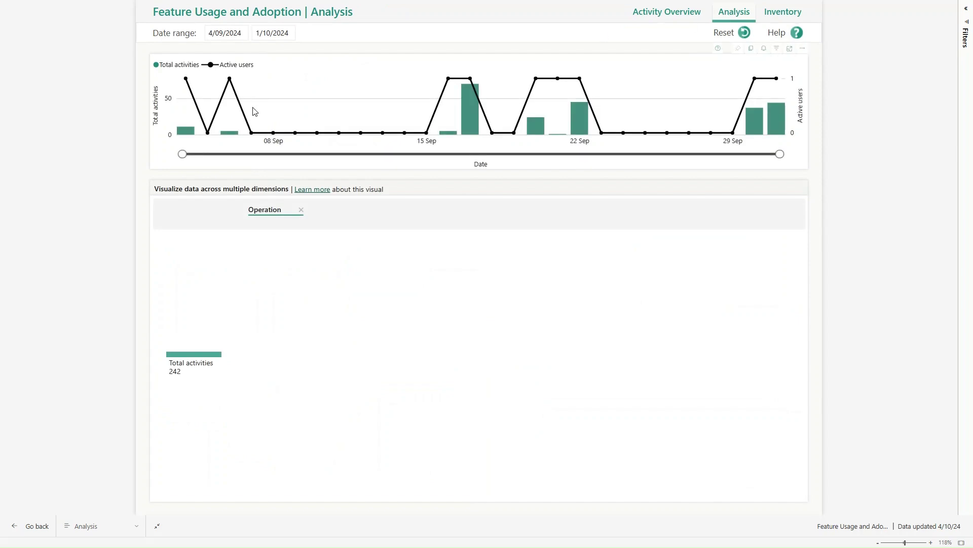
{"action": "left_click", "coordinate": [213, 36]}
{"action": "mouse_move", "coordinate": [470, 107]}
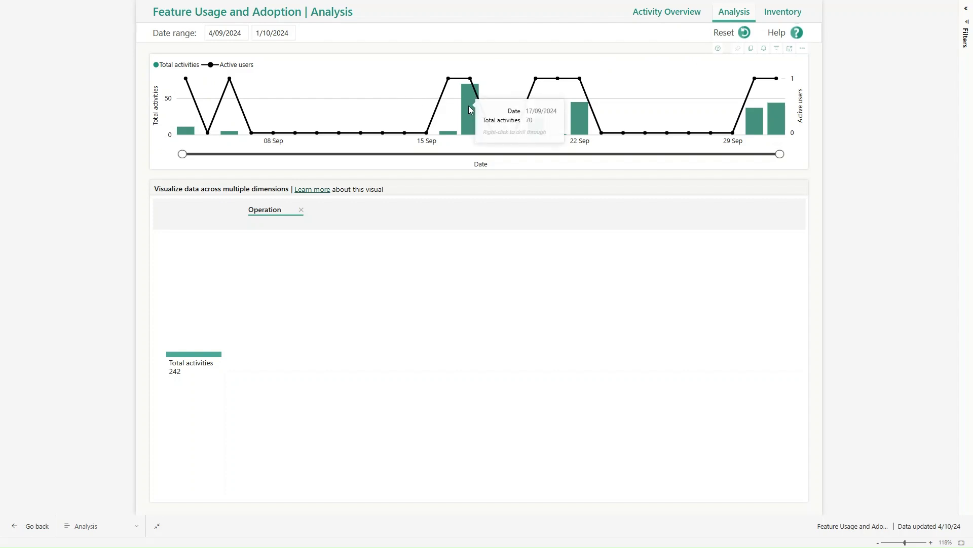
{"action": "mouse_move", "coordinate": [586, 120]}
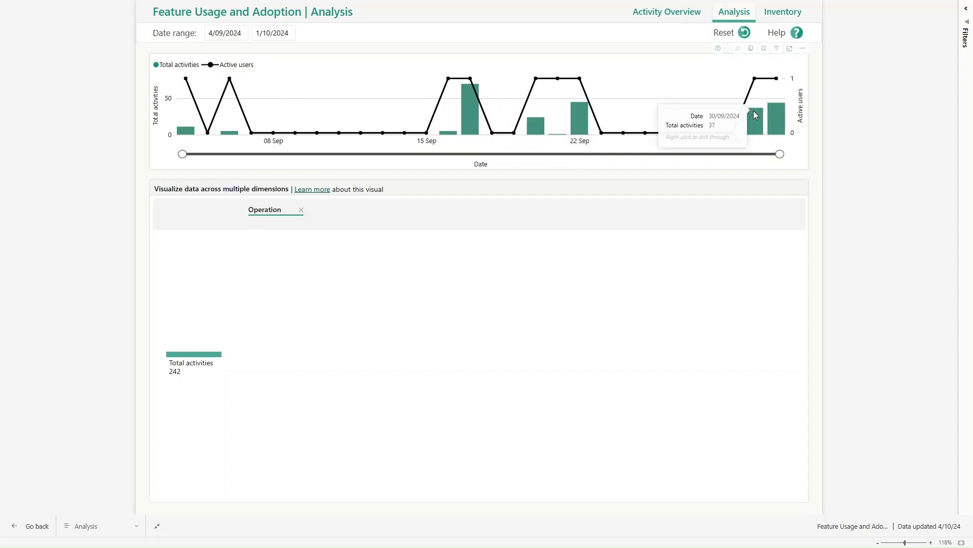
{"action": "left_click", "coordinate": [778, 116]}
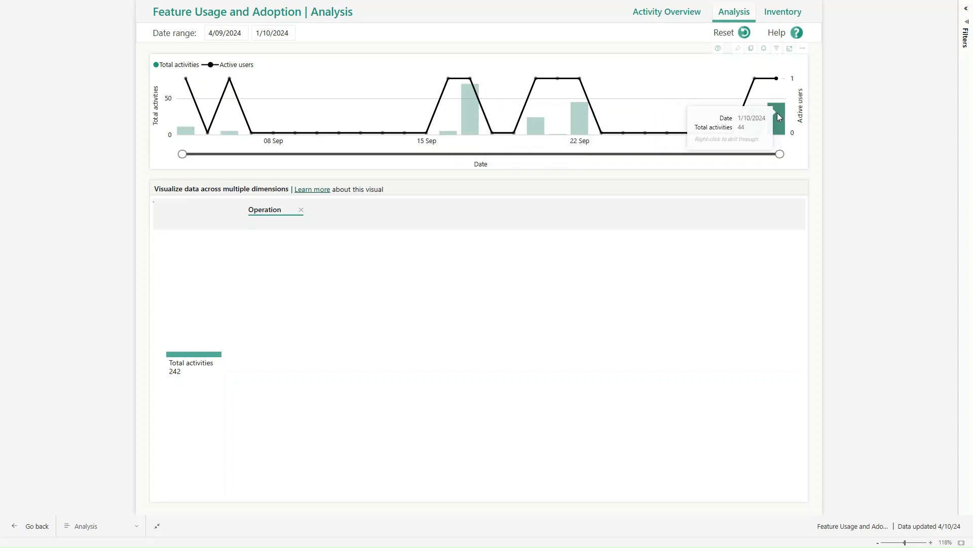
{"action": "left_click", "coordinate": [780, 115]}
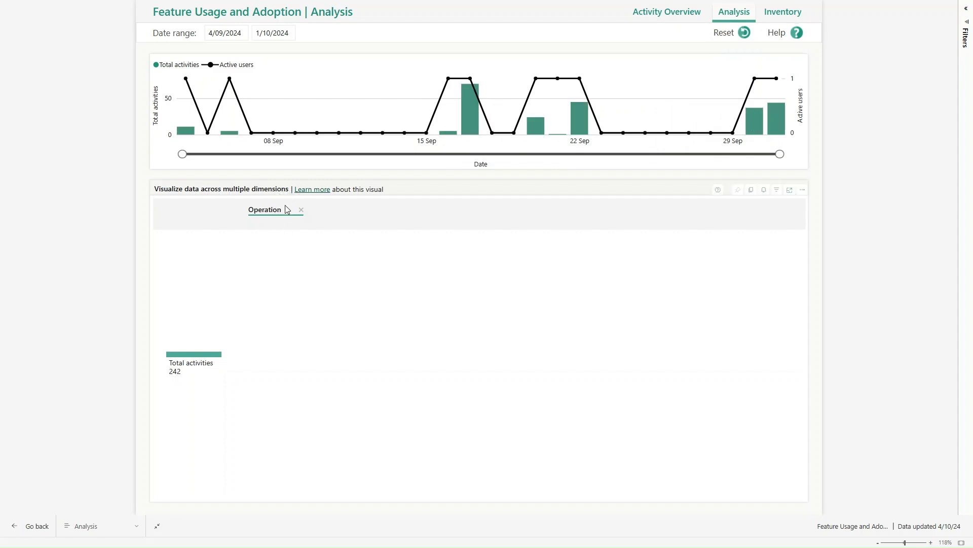
Break down Total activities by Operation, CreateFolder by Workspace name, and the Girish Inc Pension Fund workspace by Date in the decomposition tree.
{"action": "mouse_move", "coordinate": [190, 368]}
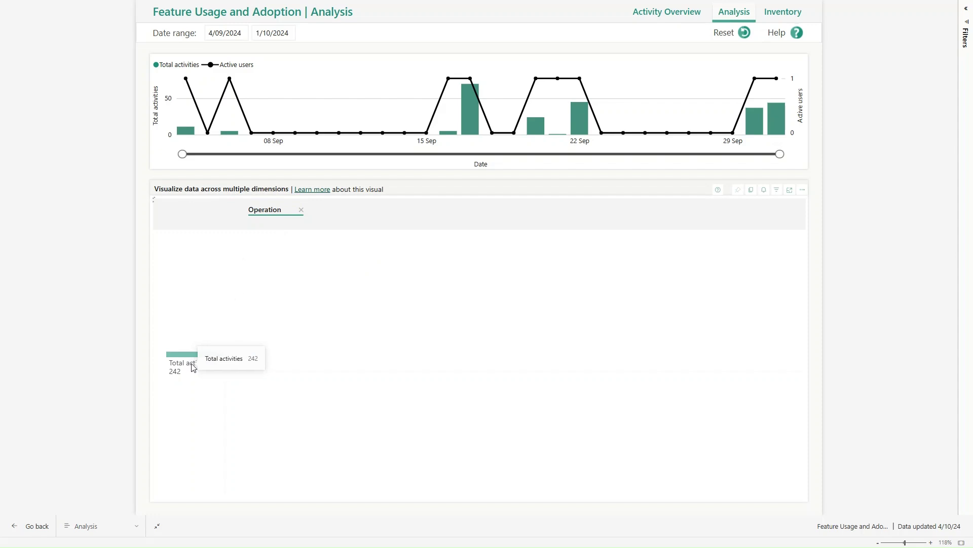
{"action": "left_click", "coordinate": [191, 367]}
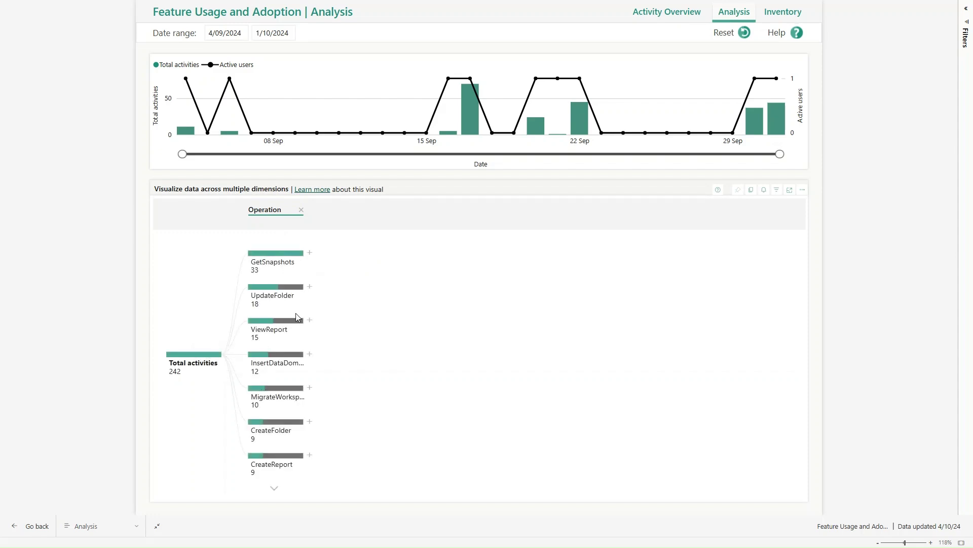
{"action": "left_click", "coordinate": [273, 432]}
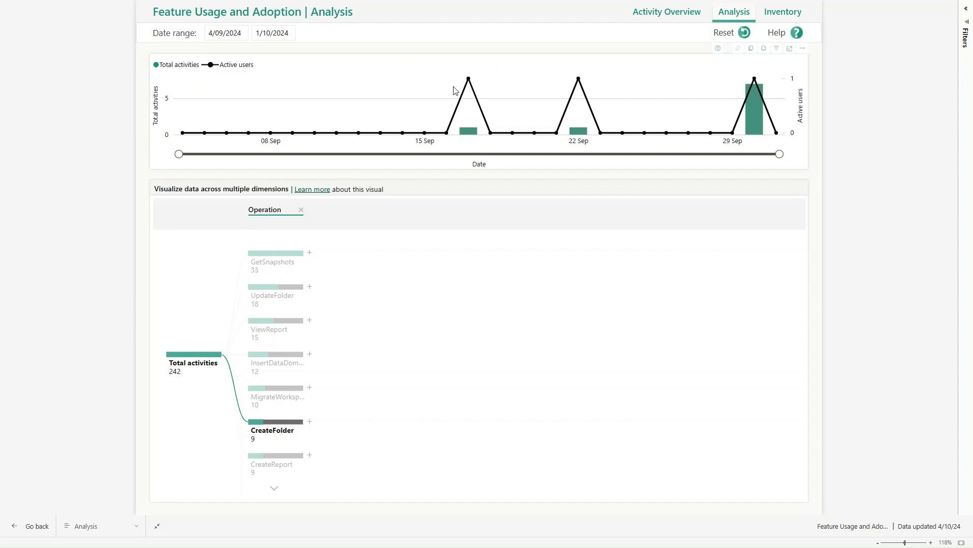
{"action": "left_click", "coordinate": [311, 423]}
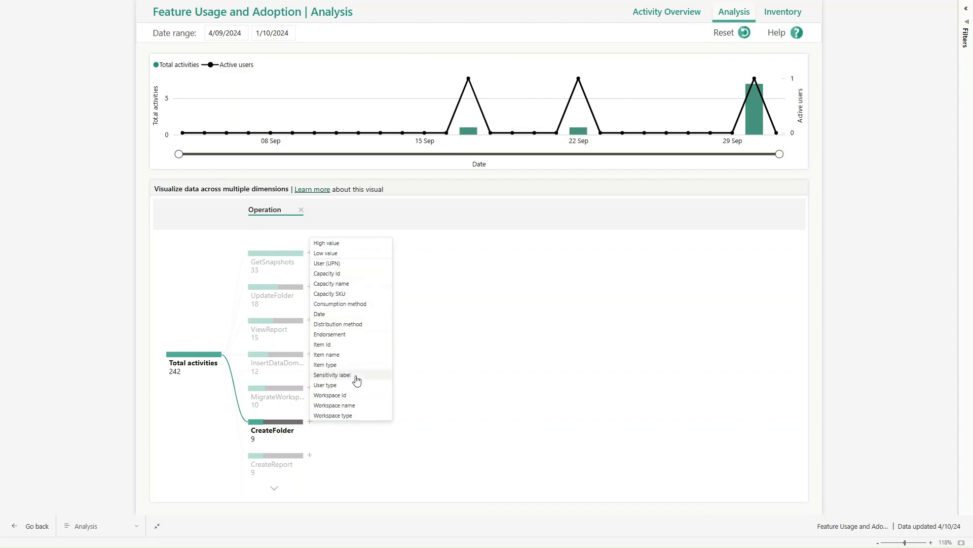
{"action": "left_click", "coordinate": [353, 406]}
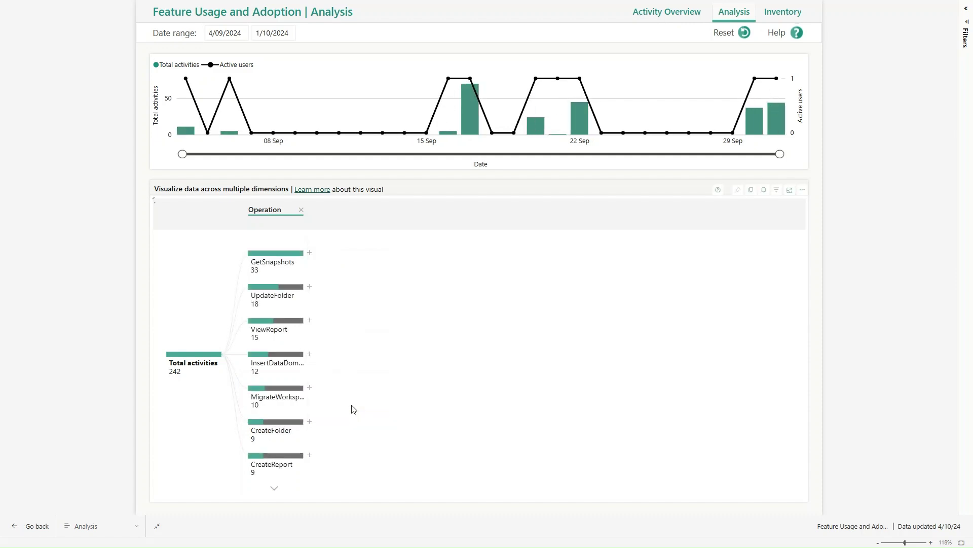
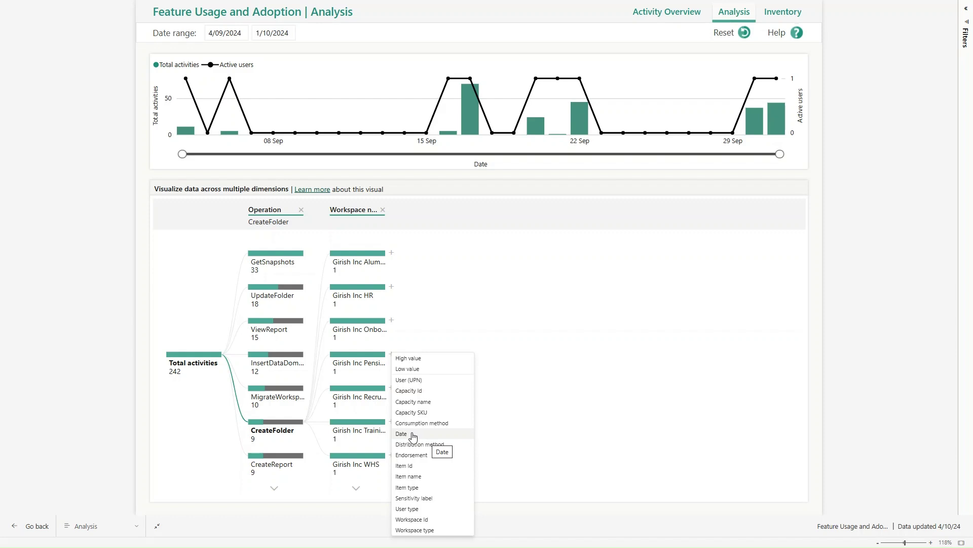
{"action": "left_click", "coordinate": [413, 436]}
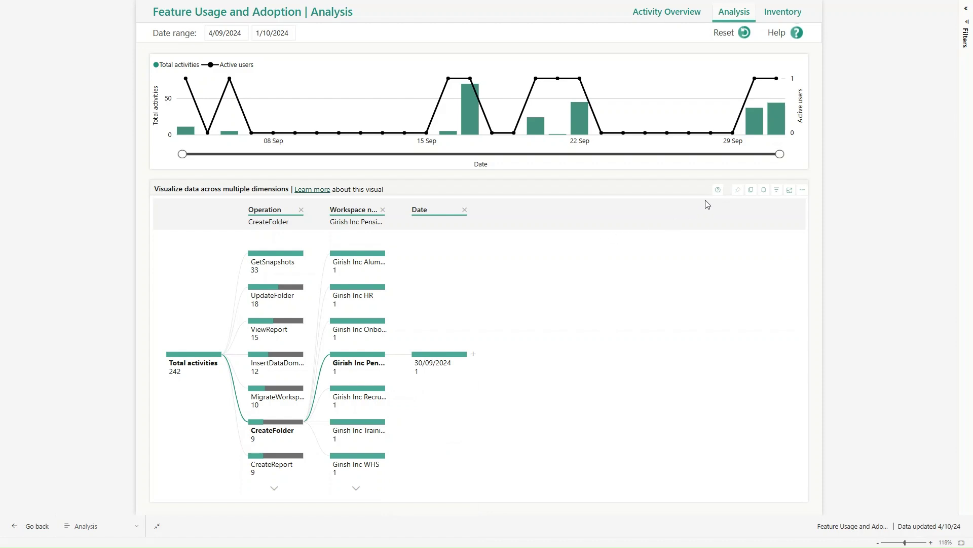
Open the Inventory page and examine the cards for active workspaces, total items, active items and inactive items.
{"action": "left_click", "coordinate": [783, 14]}
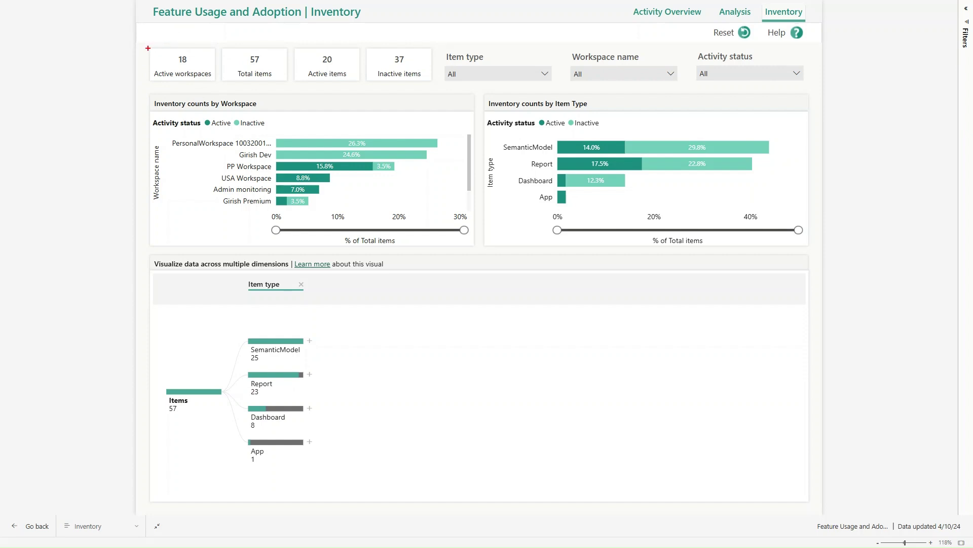
{"action": "left_click_drag", "start_coordinate": [148, 49], "coordinate": [223, 86]}
{"action": "left_click_drag", "start_coordinate": [229, 46], "coordinate": [286, 93]}
{"action": "left_click_drag", "start_coordinate": [299, 49], "coordinate": [361, 87]}
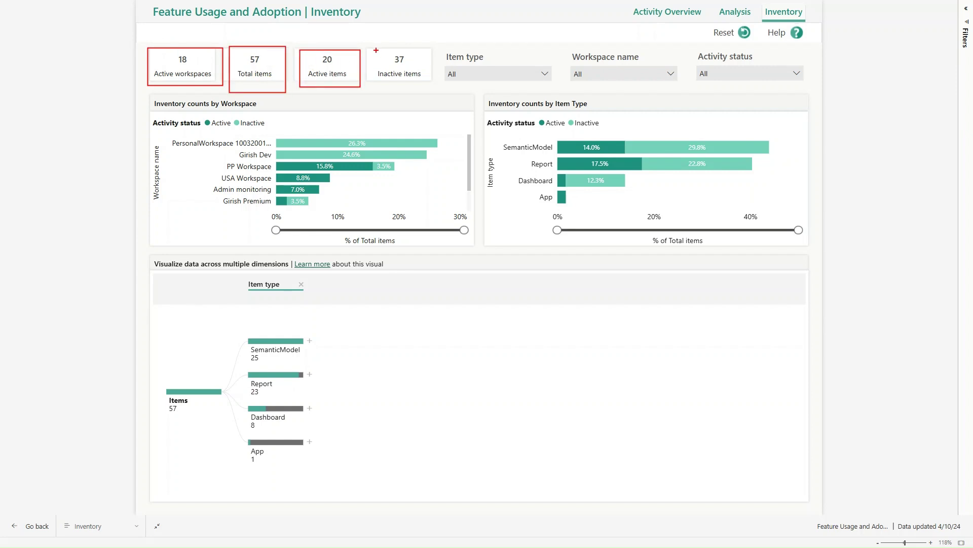
{"action": "mouse_move", "coordinate": [370, 49]}
{"action": "left_mouse_down"}
{"action": "mouse_move", "coordinate": [386, 85]}
{"action": "mouse_move", "coordinate": [429, 88]}
{"action": "left_mouse_up"}
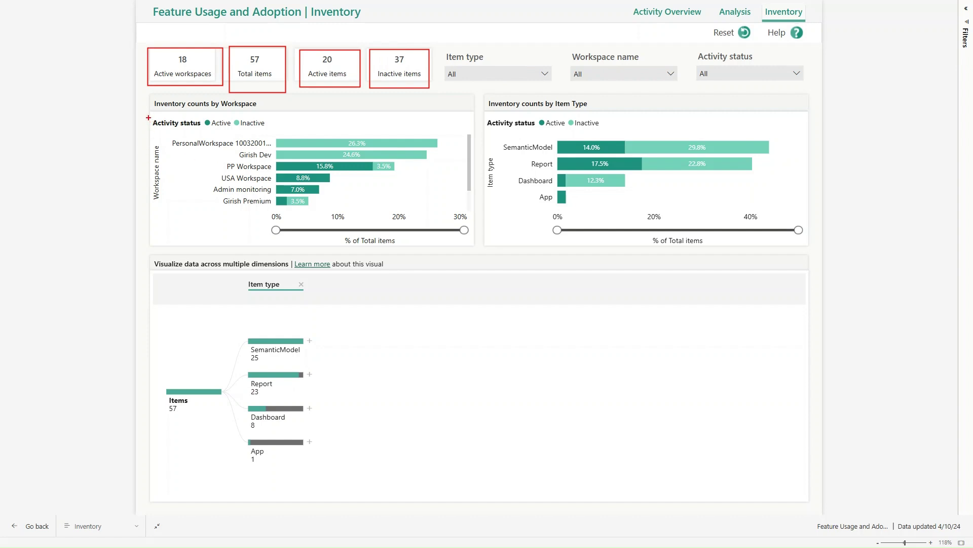
Examine the inventory count charts by workspace and by item type, and leave the full-screen view.
{"action": "left_click_drag", "start_coordinate": [152, 118], "coordinate": [483, 224]}
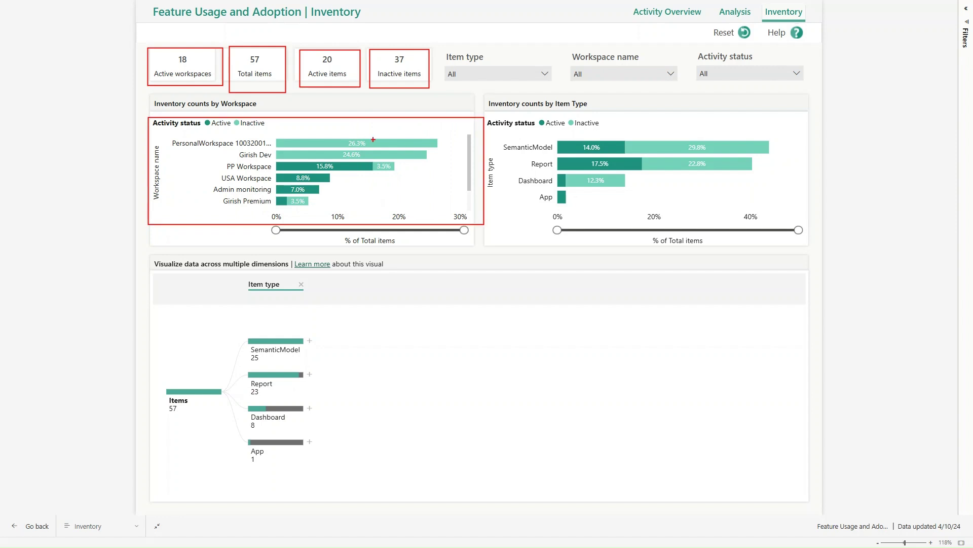
{"action": "left_click_drag", "start_coordinate": [202, 150], "coordinate": [241, 150]}
{"action": "mouse_move", "coordinate": [503, 137]}
{"action": "left_mouse_down"}
{"action": "mouse_move", "coordinate": [544, 162]}
{"action": "mouse_move", "coordinate": [633, 192]}
{"action": "mouse_move", "coordinate": [674, 192]}
{"action": "mouse_move", "coordinate": [785, 152]}
{"action": "mouse_move", "coordinate": [706, 121]}
{"action": "mouse_move", "coordinate": [588, 143]}
{"action": "mouse_move", "coordinate": [528, 135]}
{"action": "mouse_move", "coordinate": [509, 191]}
{"action": "mouse_move", "coordinate": [566, 207]}
{"action": "mouse_move", "coordinate": [726, 206]}
{"action": "left_mouse_up"}
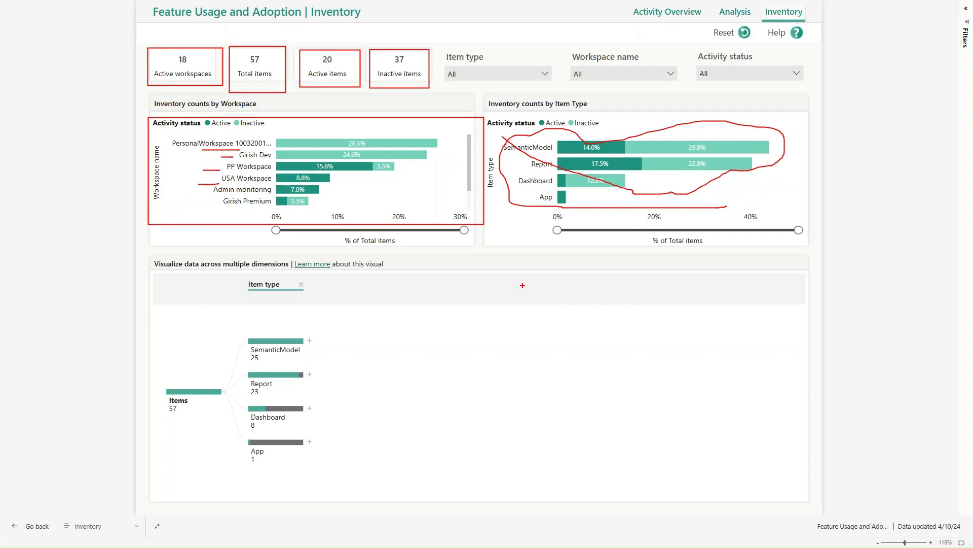
{"action": "key", "text": "Escape"}
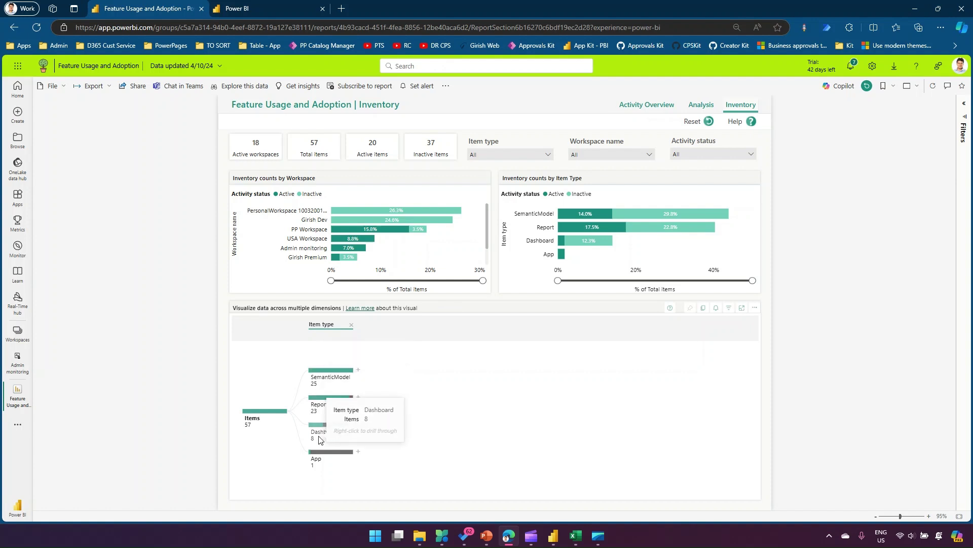
Break down the Report item type by Item name and the InterReport item by Workspace name in the decomposition tree.
{"action": "left_click", "coordinate": [358, 397]}
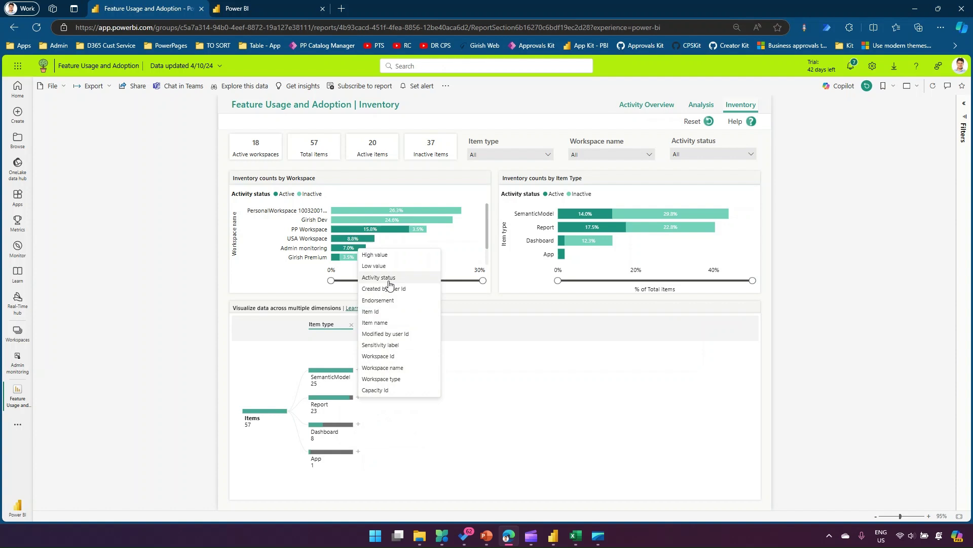
{"action": "left_click", "coordinate": [390, 324]}
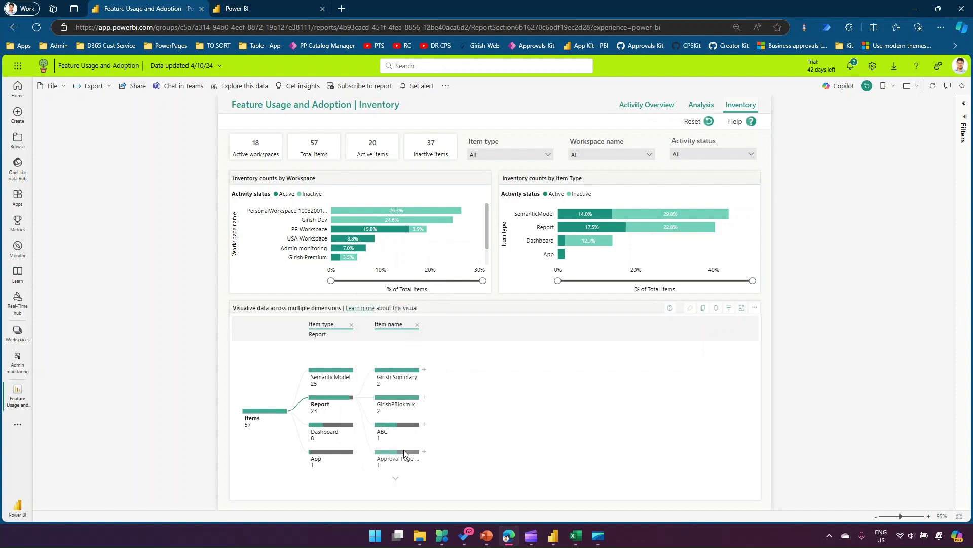
{"action": "left_click", "coordinate": [396, 479]}
{"action": "left_click", "coordinate": [396, 480]}
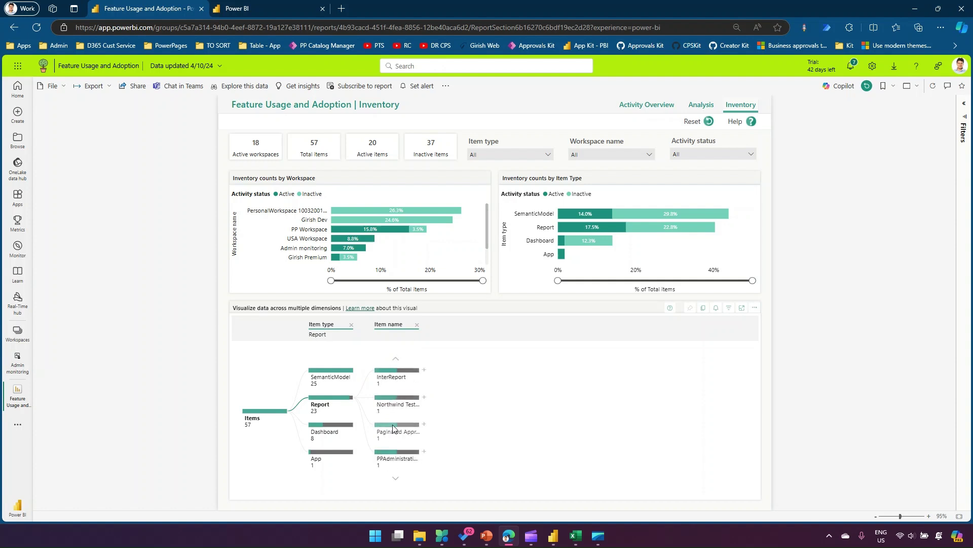
{"action": "left_click", "coordinate": [426, 370]}
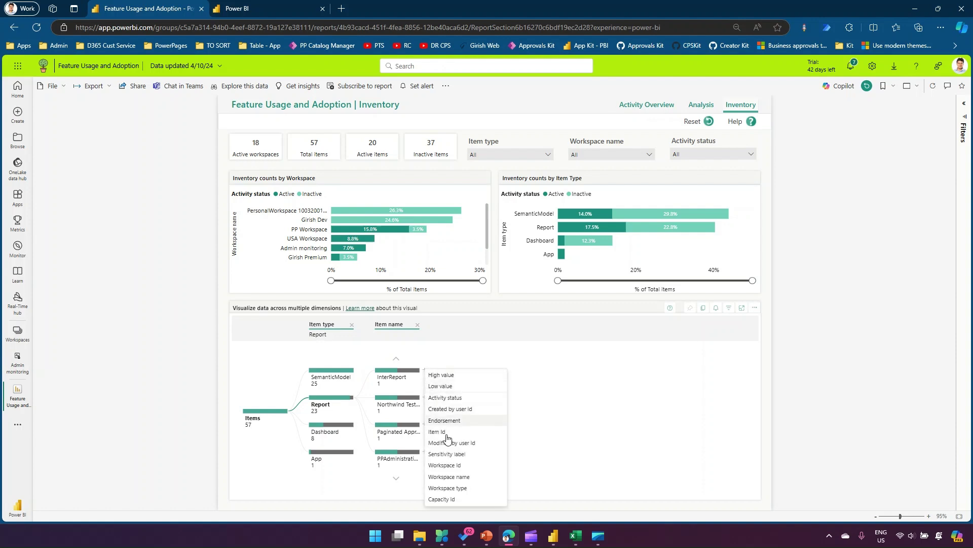
{"action": "left_click", "coordinate": [467, 478]}
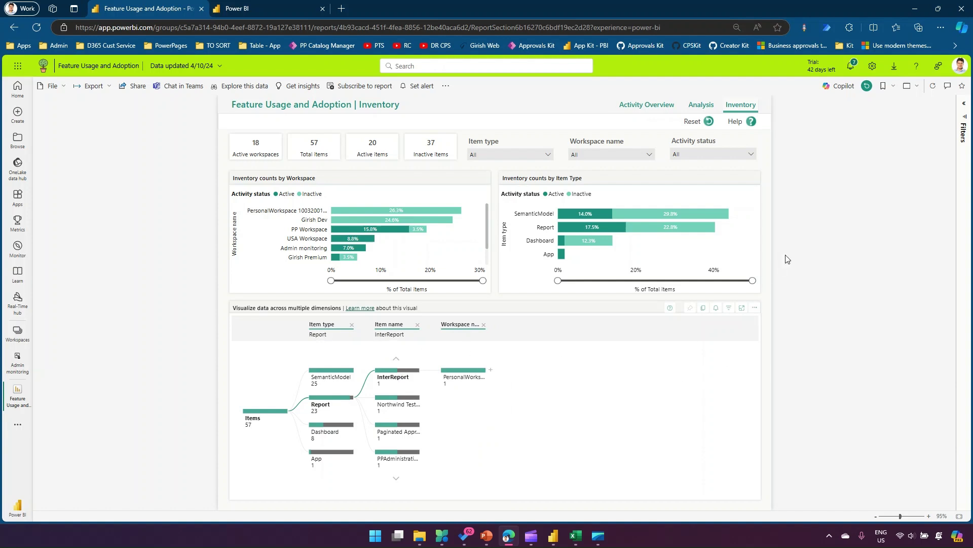
Look through the Item type, Workspace name and Activity status filters and filter the inventory to PP Workspace.
{"action": "left_click", "coordinate": [512, 151]}
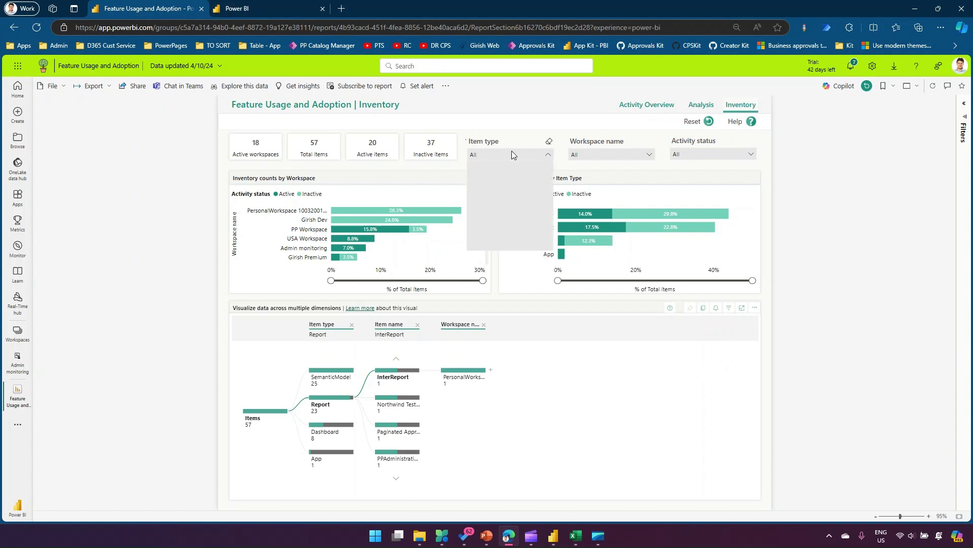
{"action": "left_click", "coordinate": [589, 155]}
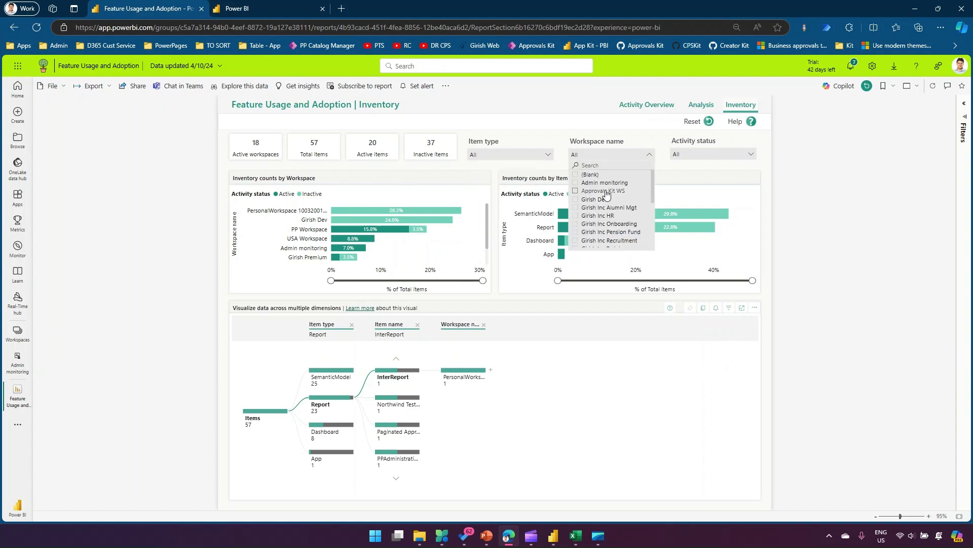
{"action": "left_click", "coordinate": [683, 155]}
{"action": "left_click", "coordinate": [595, 155]}
{"action": "scroll", "coordinate": [580, 225], "scroll_direction": "down", "scroll_amount": 5}
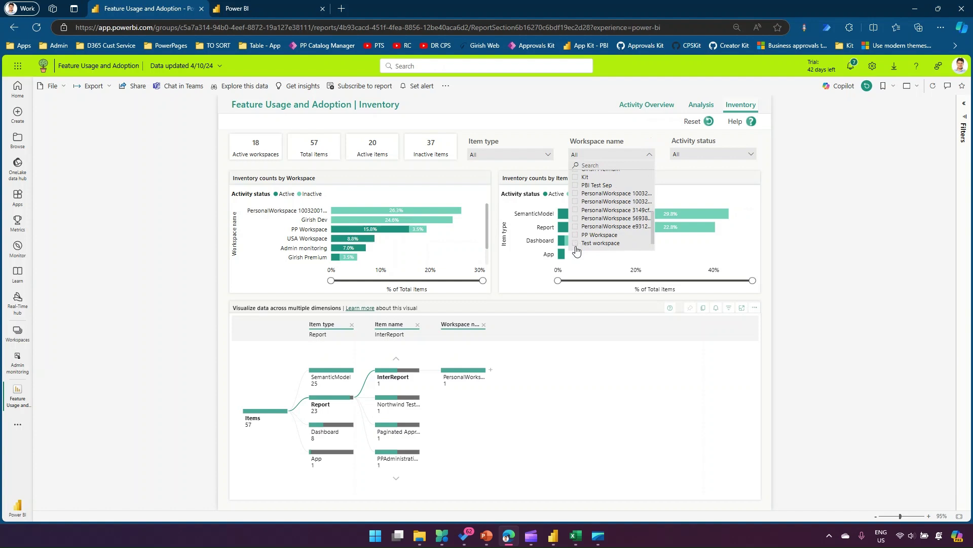
{"action": "scroll", "coordinate": [575, 237], "scroll_direction": "down", "scroll_amount": 1}
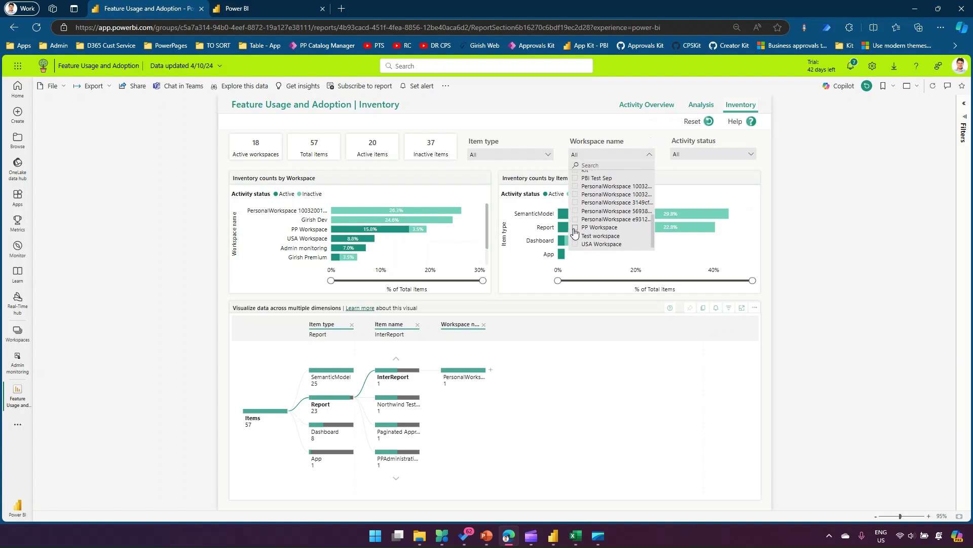
{"action": "left_click", "coordinate": [575, 228]}
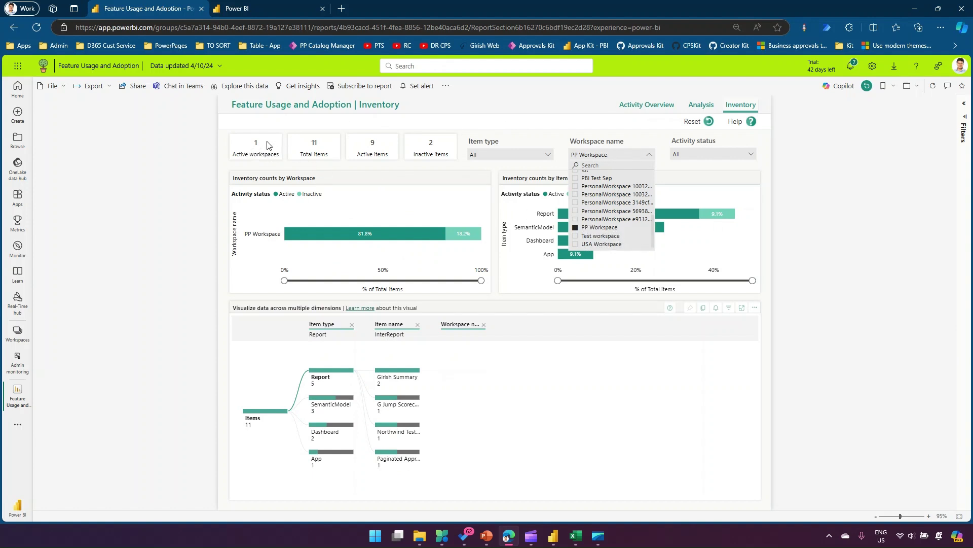
Clear the PP Workspace selection from the inventory's Workspace name filter.
{"action": "left_click", "coordinate": [577, 228]}
{"action": "left_click", "coordinate": [828, 161]}
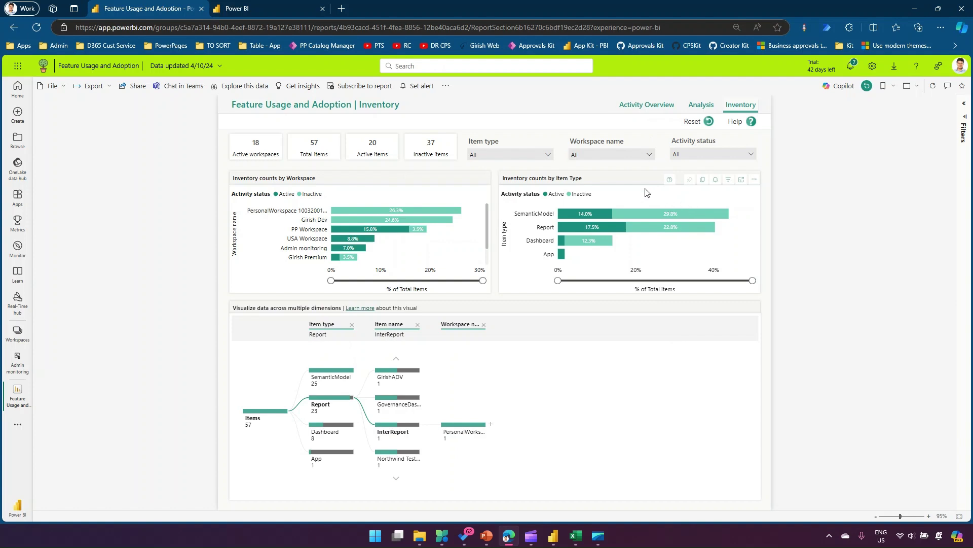
Open the Purview Hub report from the Admin monitoring workspace and show it in full screen.
{"action": "left_click", "coordinate": [16, 374]}
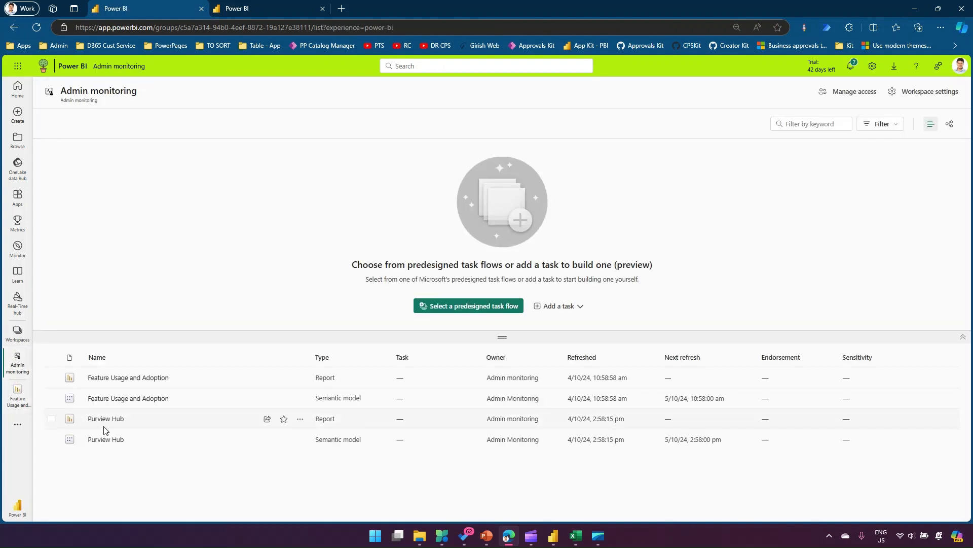
{"action": "left_click", "coordinate": [106, 419]}
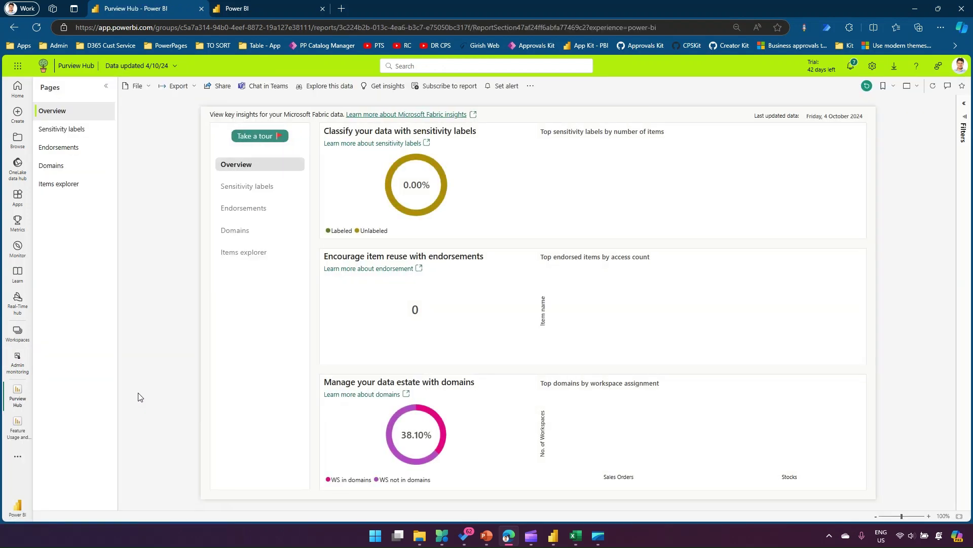
{"action": "left_click", "coordinate": [910, 86]}
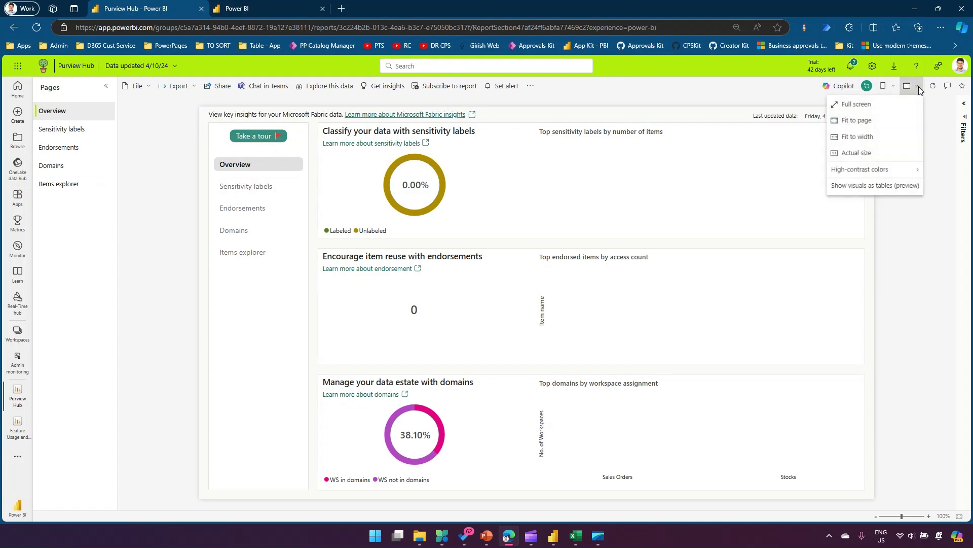
{"action": "left_click", "coordinate": [854, 107]}
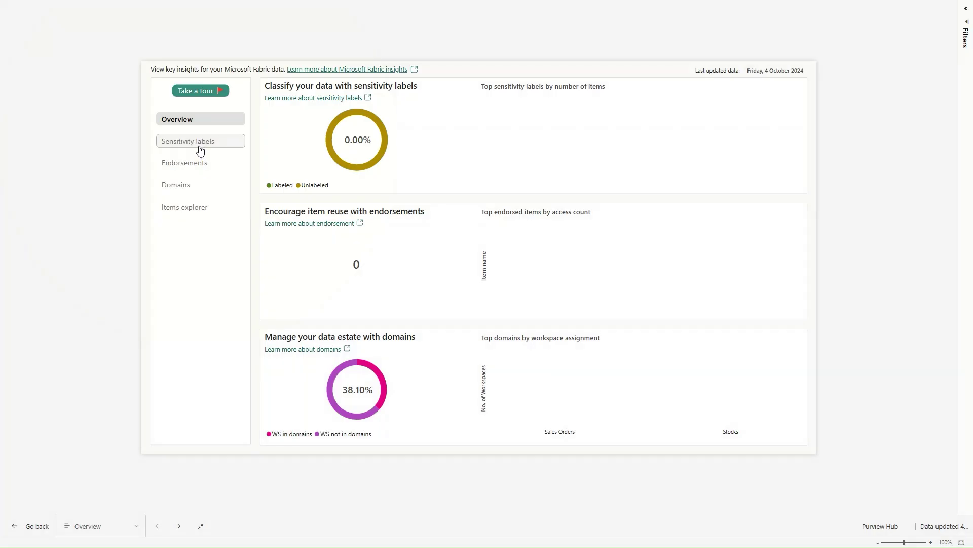
Examine the Sensitivity labels page, comparing label coverage by domain, workspace, item type and creator and checking the sensitivity label filter.
{"action": "left_click", "coordinate": [201, 150]}
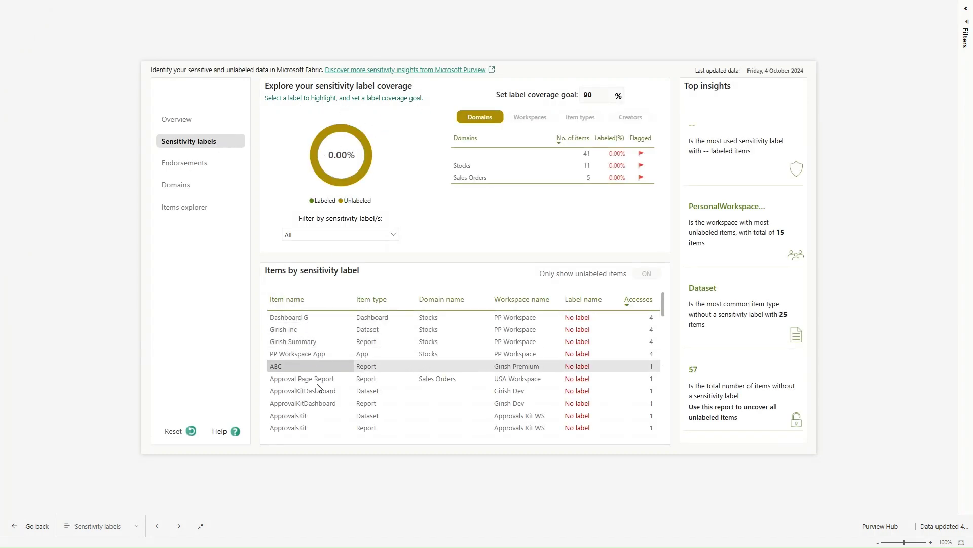
{"action": "scroll", "coordinate": [634, 346], "scroll_direction": "down", "scroll_amount": 15}
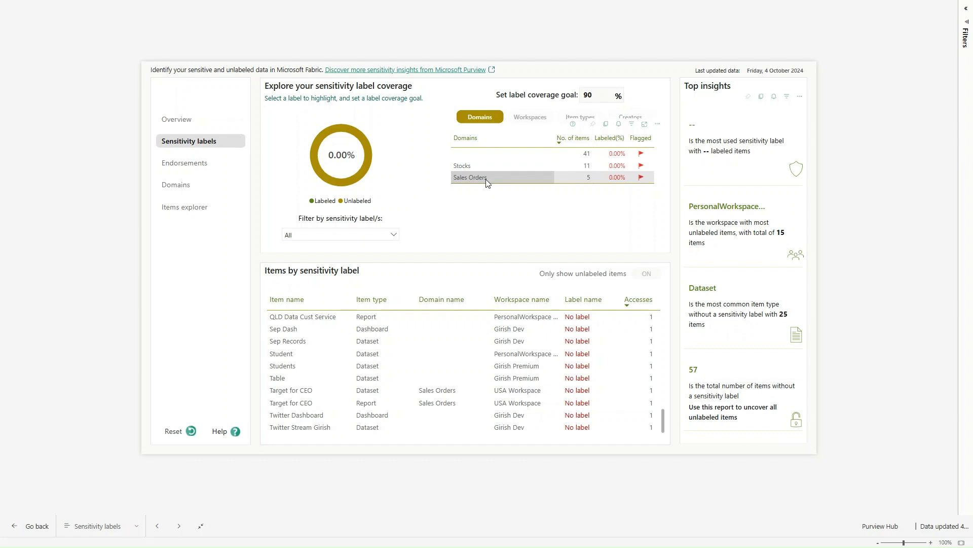
{"action": "left_click", "coordinate": [531, 118]}
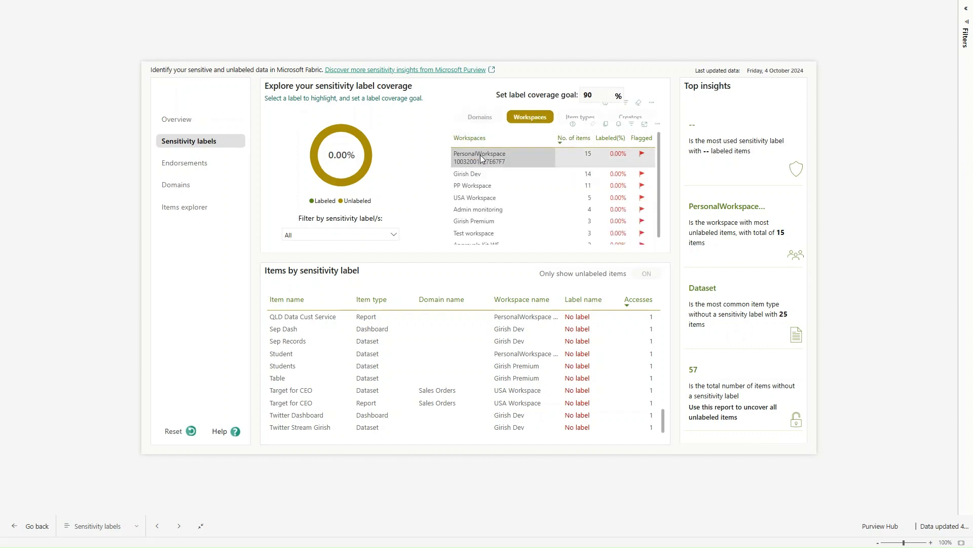
{"action": "scroll", "coordinate": [487, 177], "scroll_direction": "down", "scroll_amount": 1}
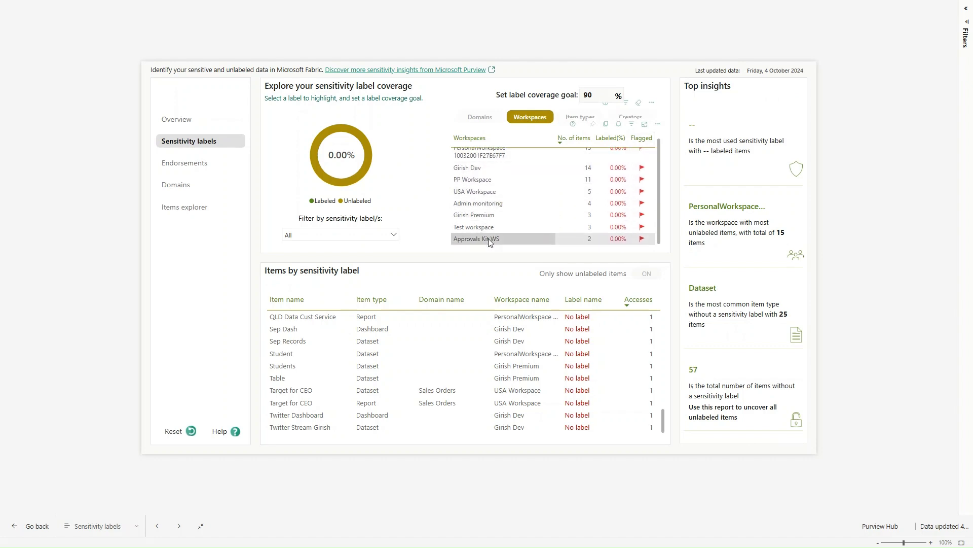
{"action": "scroll", "coordinate": [488, 239], "scroll_direction": "up", "scroll_amount": 1}
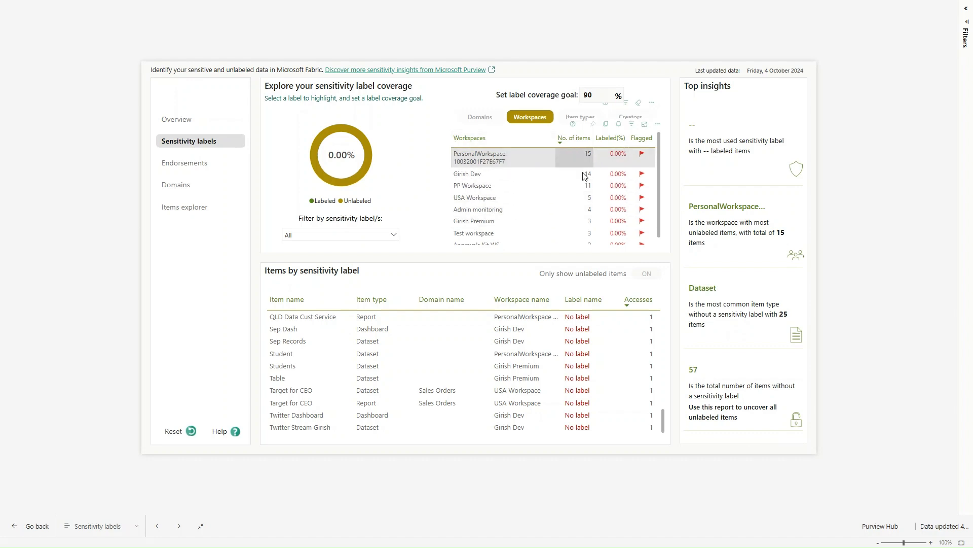
{"action": "left_click", "coordinate": [579, 119]}
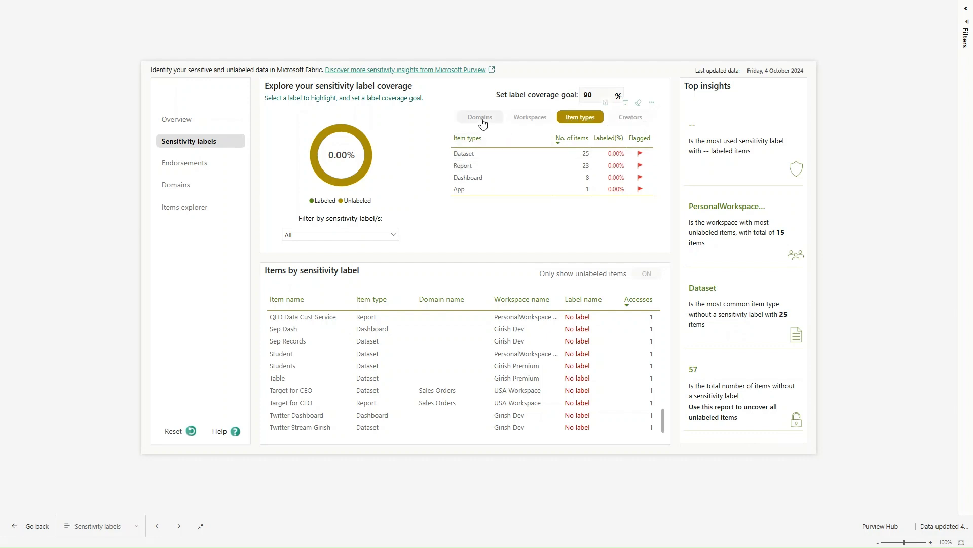
{"action": "left_click", "coordinate": [623, 120]}
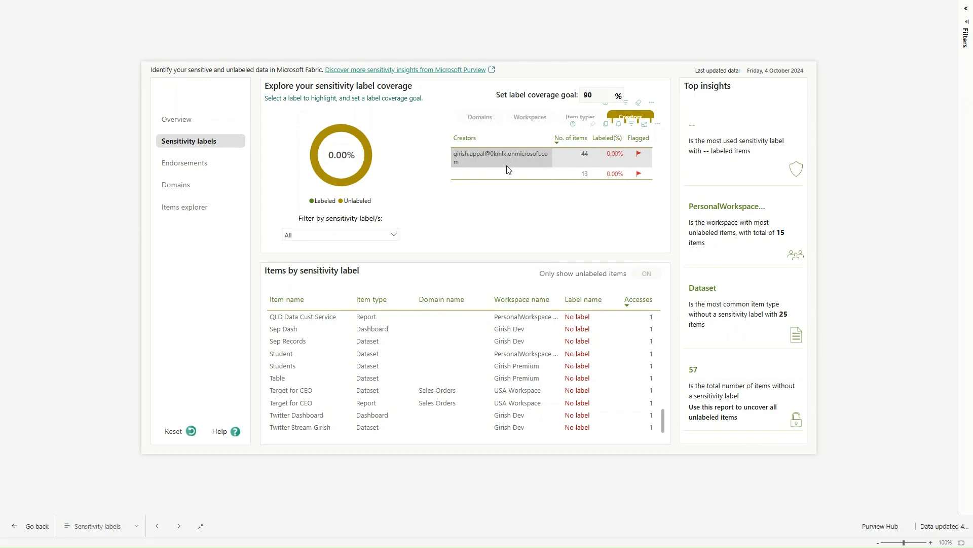
{"action": "left_click", "coordinate": [387, 235]}
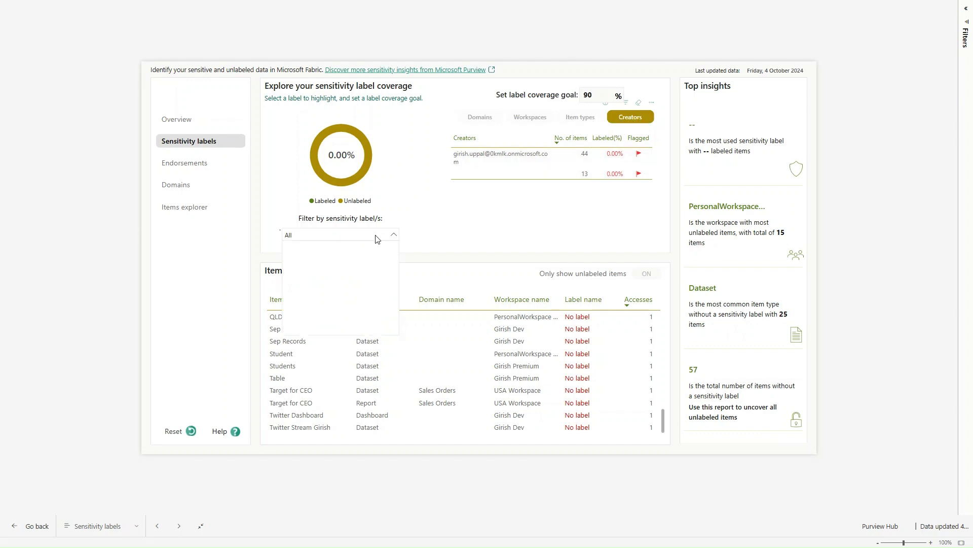
Examine the Endorsements page with its access threshold, and the Domains page with its data estate tree.
{"action": "left_click", "coordinate": [197, 161]}
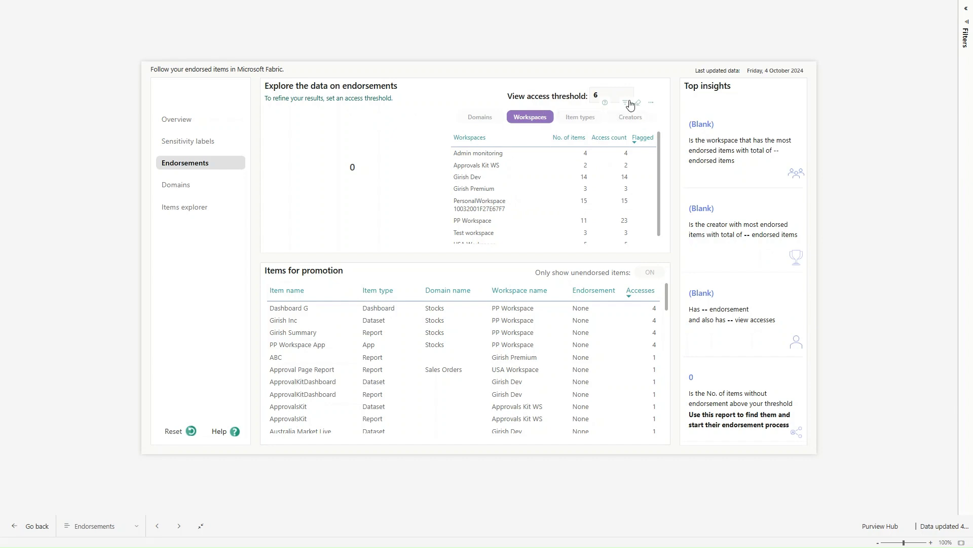
{"action": "left_click", "coordinate": [188, 185]}
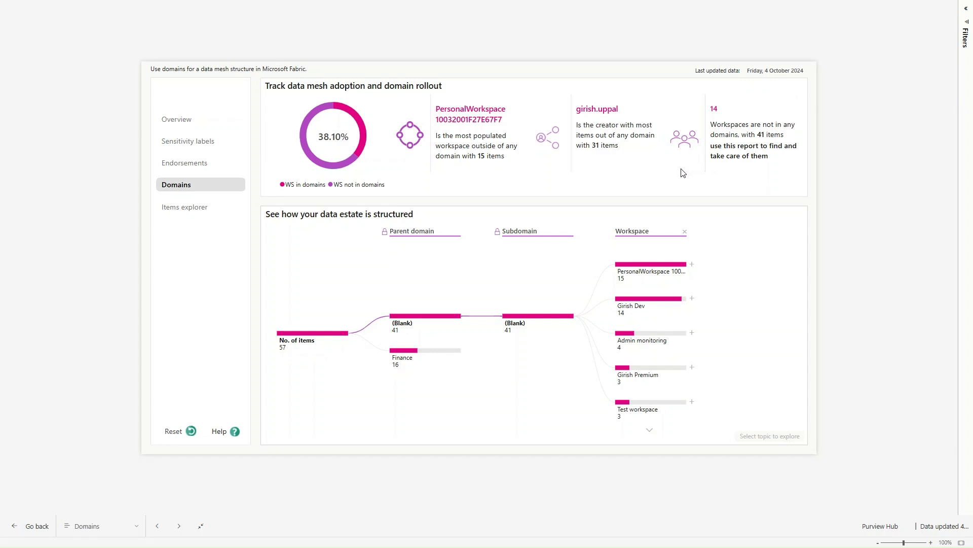
Open the Items explorer page and select the City Humidity dataset to examine its figures in the summary cards.
{"action": "left_click", "coordinate": [204, 208]}
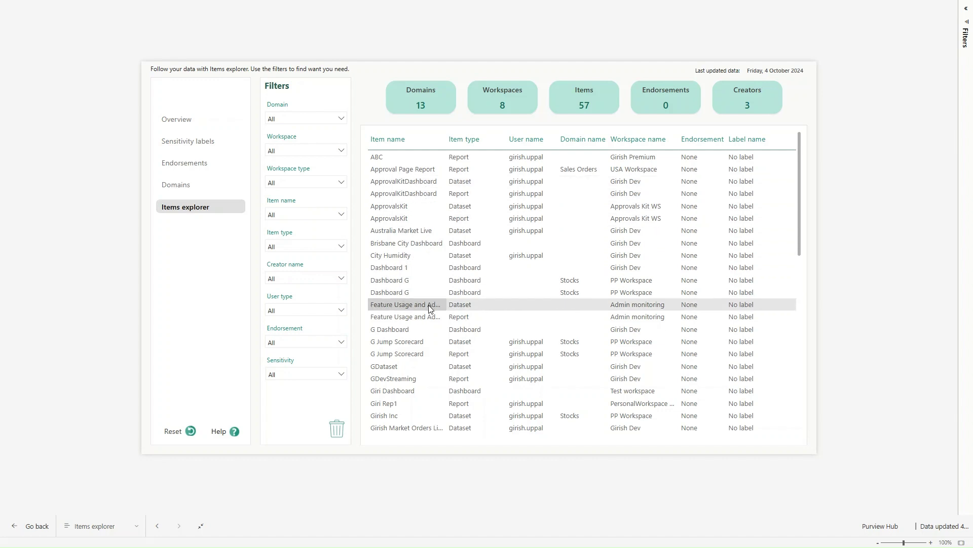
{"action": "left_click", "coordinate": [400, 261]}
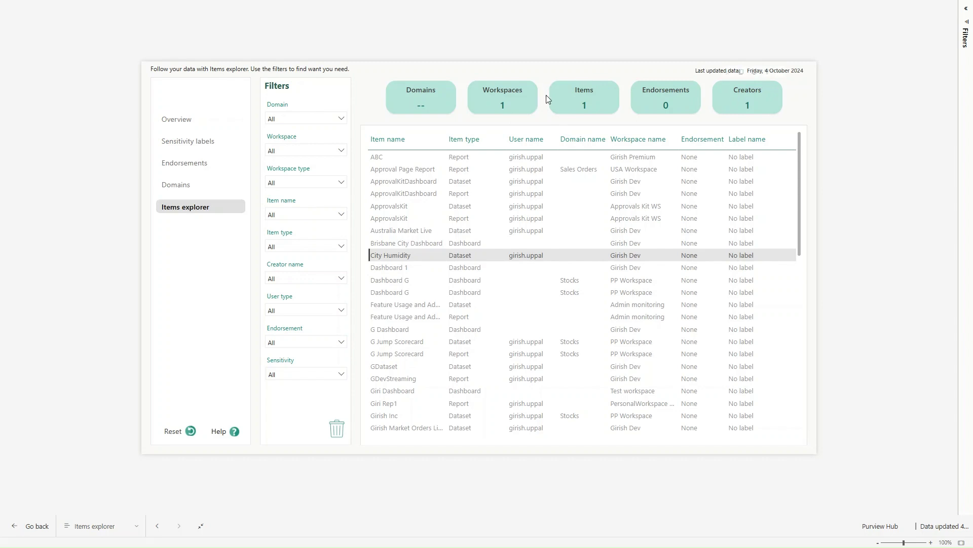
Try the Finance, Sales and Sales Orders domains in the Items explorer's Domain filter, and leave it set to Stocks.
{"action": "left_click", "coordinate": [315, 120]}
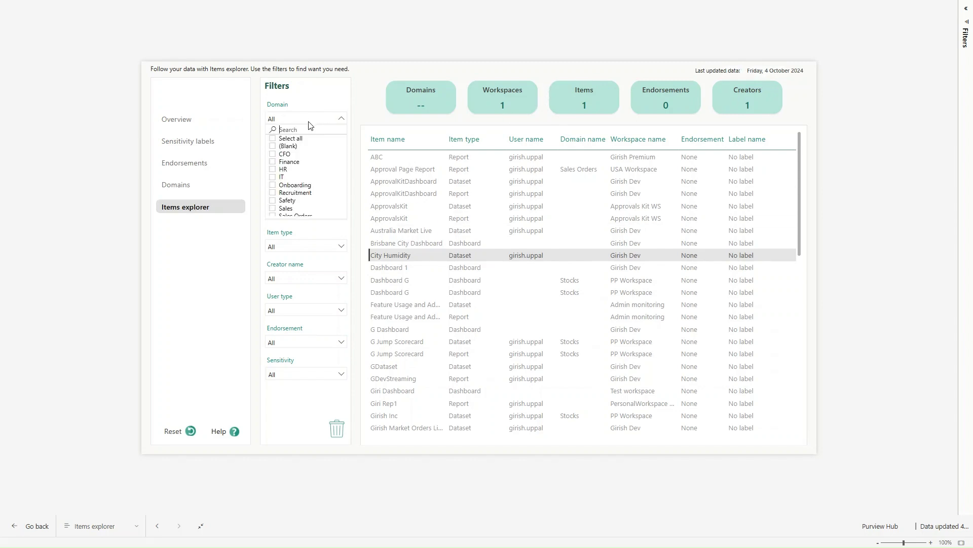
{"action": "left_click", "coordinate": [273, 161]}
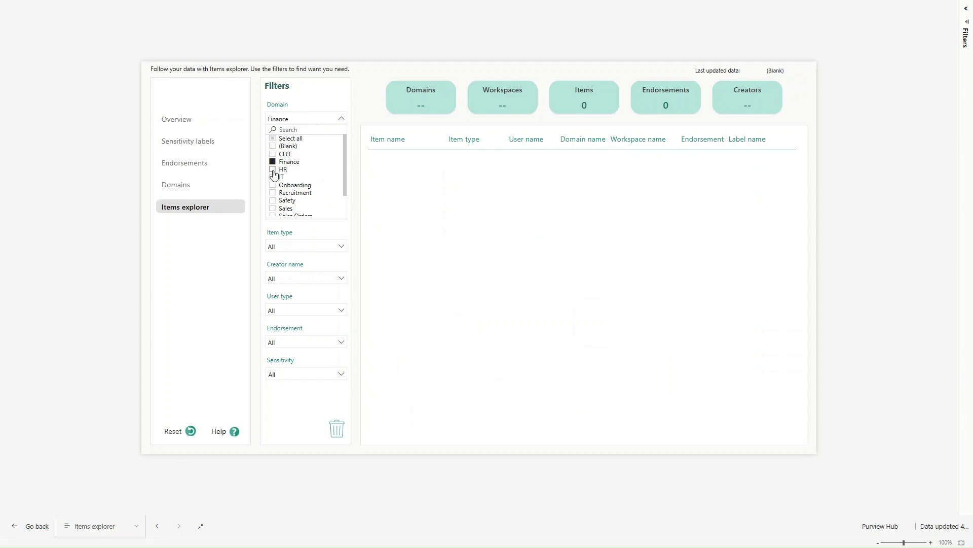
{"action": "left_click", "coordinate": [274, 170]}
{"action": "left_click", "coordinate": [273, 176]}
{"action": "scroll", "coordinate": [285, 206], "scroll_direction": "down", "scroll_amount": 1}
{"action": "left_click", "coordinate": [274, 181]}
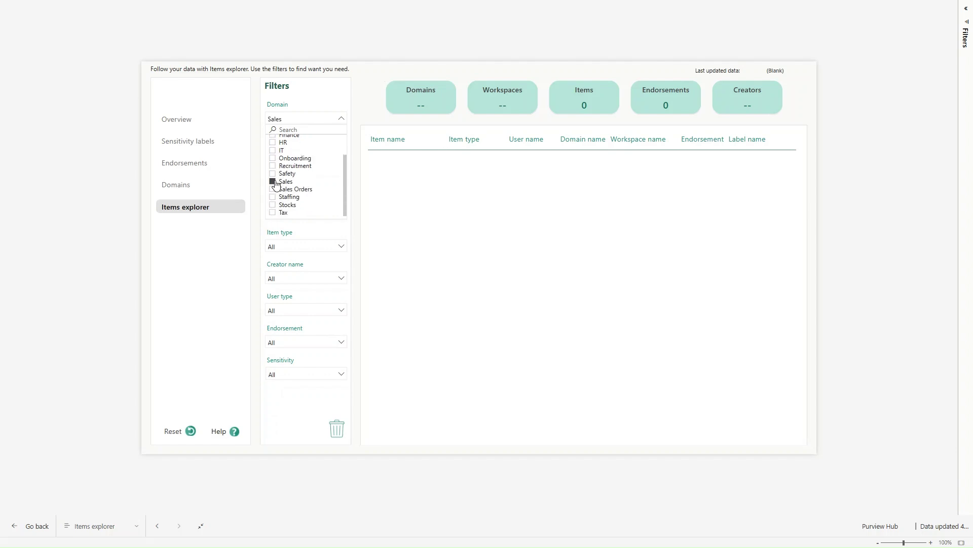
{"action": "left_click", "coordinate": [273, 189]}
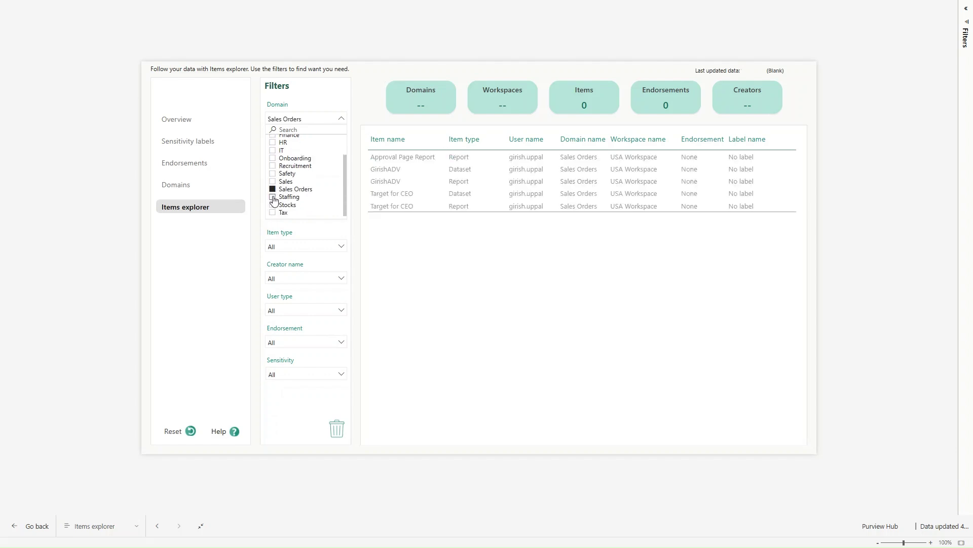
{"action": "left_click", "coordinate": [273, 181]}
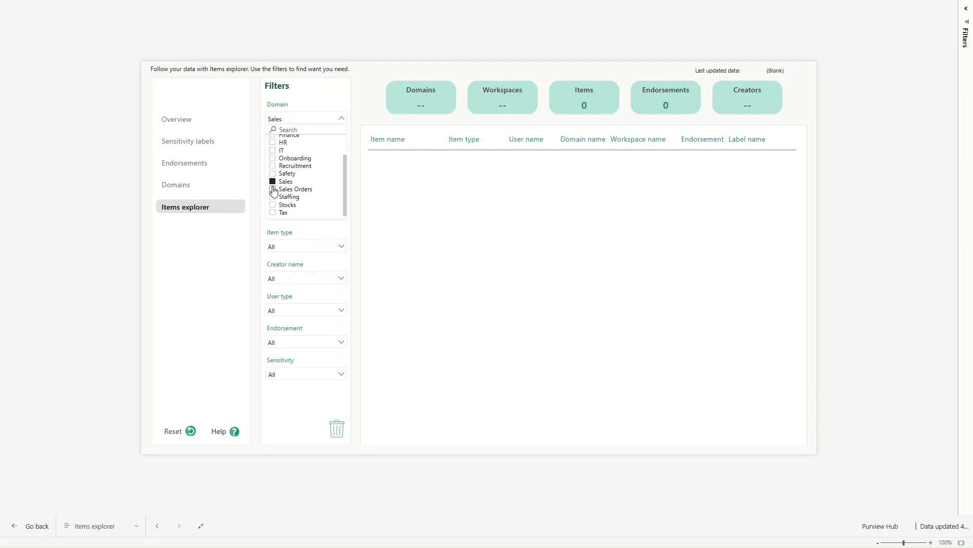
{"action": "left_click", "coordinate": [272, 189]}
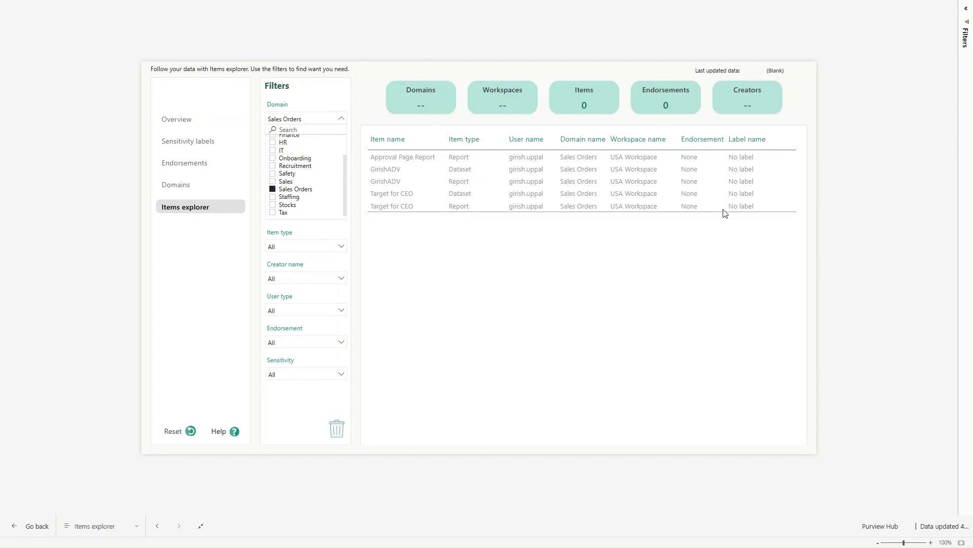
{"action": "left_click", "coordinate": [273, 205]}
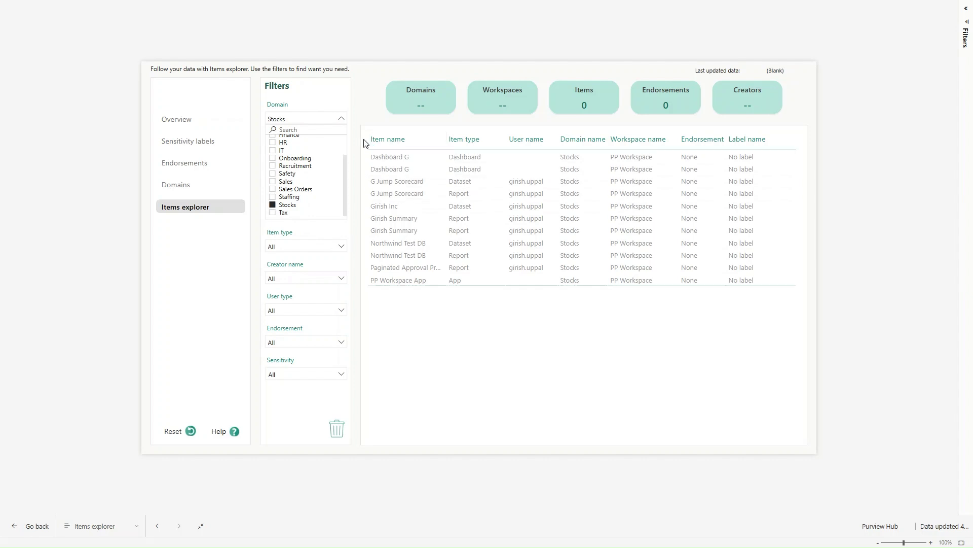
{"action": "left_click", "coordinate": [497, 345]}
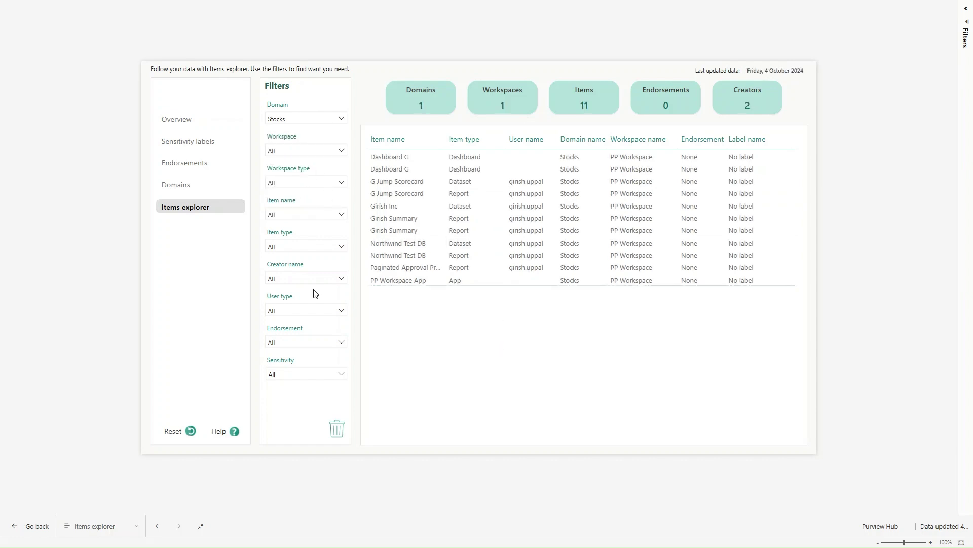
Look through the options of the Sensitivity and User type filters in the Items explorer.
{"action": "left_click", "coordinate": [300, 376]}
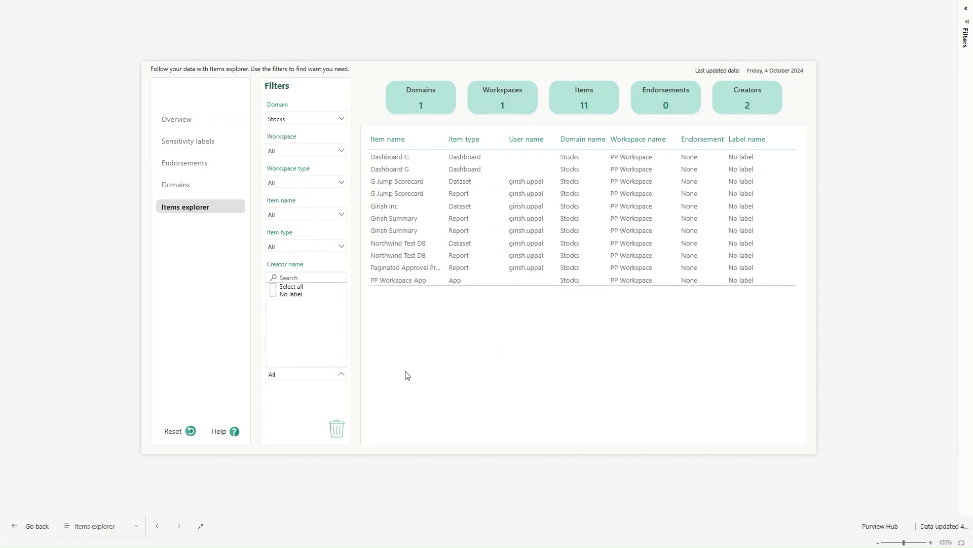
{"action": "left_click", "coordinate": [325, 378]}
{"action": "left_click", "coordinate": [325, 378]}
{"action": "left_click", "coordinate": [325, 375]}
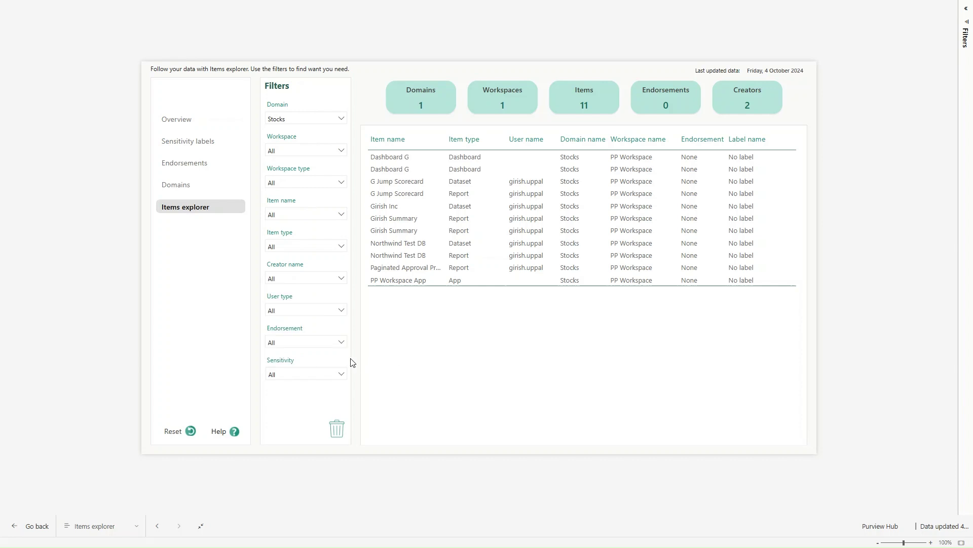
{"action": "left_click", "coordinate": [324, 310]}
{"action": "left_click", "coordinate": [339, 293]}
{"action": "left_click", "coordinate": [314, 311]}
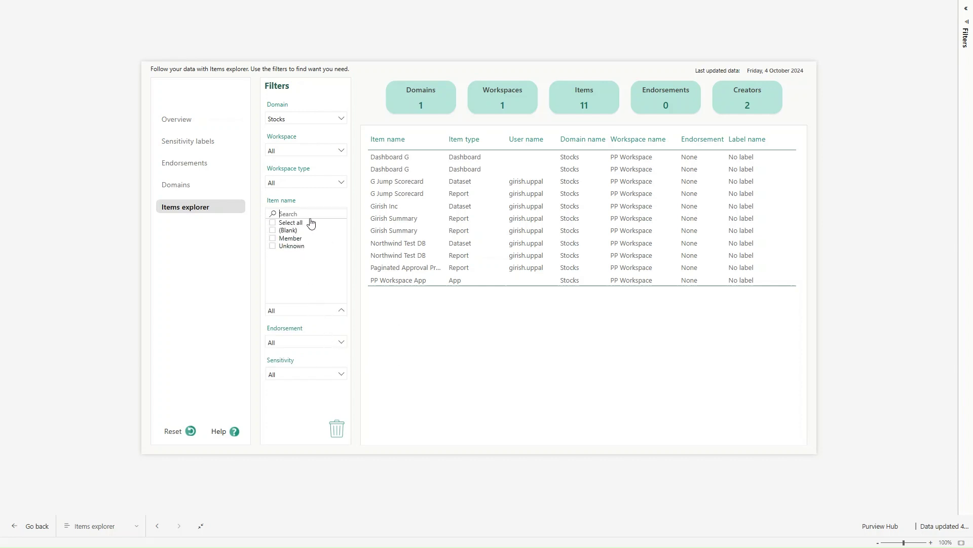
Look through the options of the Creator name, Item type and Item name filters without changing them.
{"action": "left_click", "coordinate": [303, 278]}
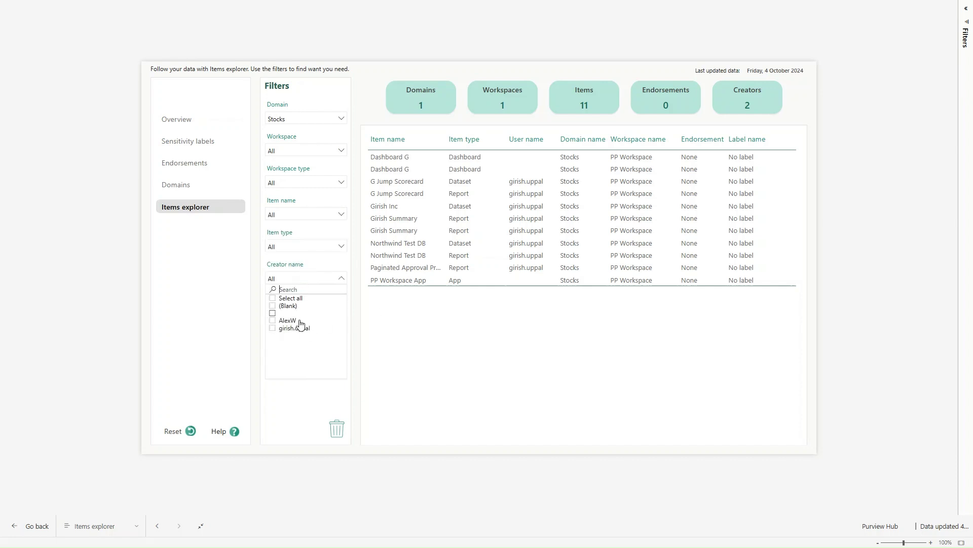
{"action": "left_click", "coordinate": [391, 330]}
{"action": "left_click", "coordinate": [313, 247]}
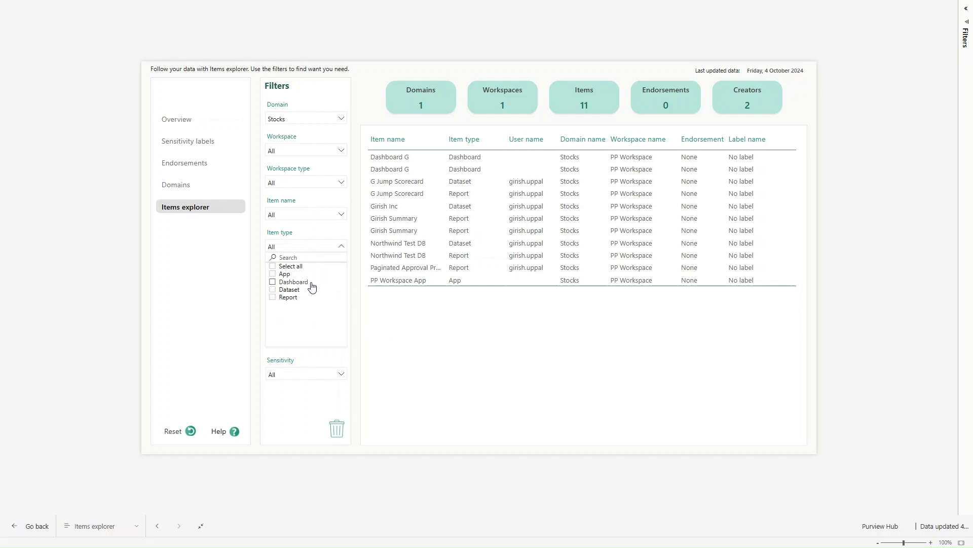
{"action": "left_click", "coordinate": [391, 310]}
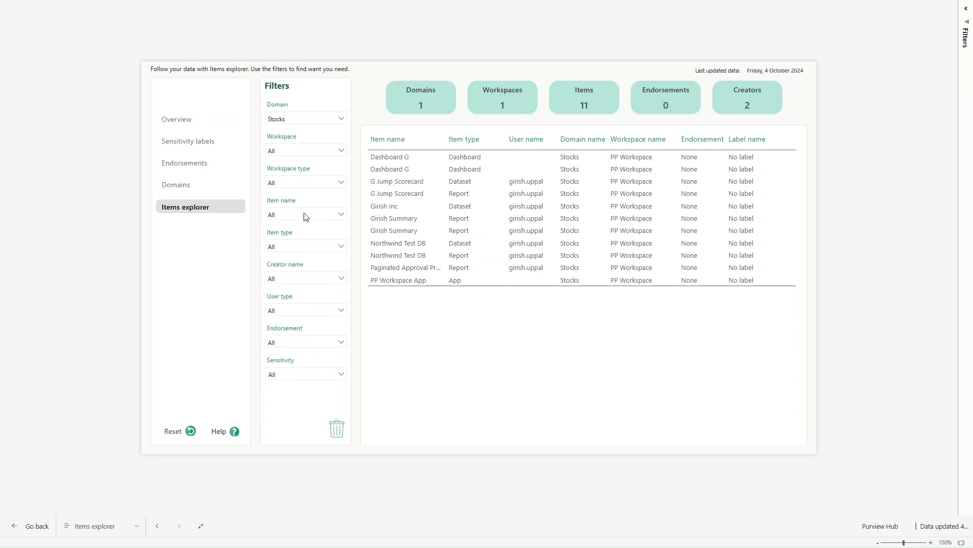
{"action": "left_click", "coordinate": [305, 215]}
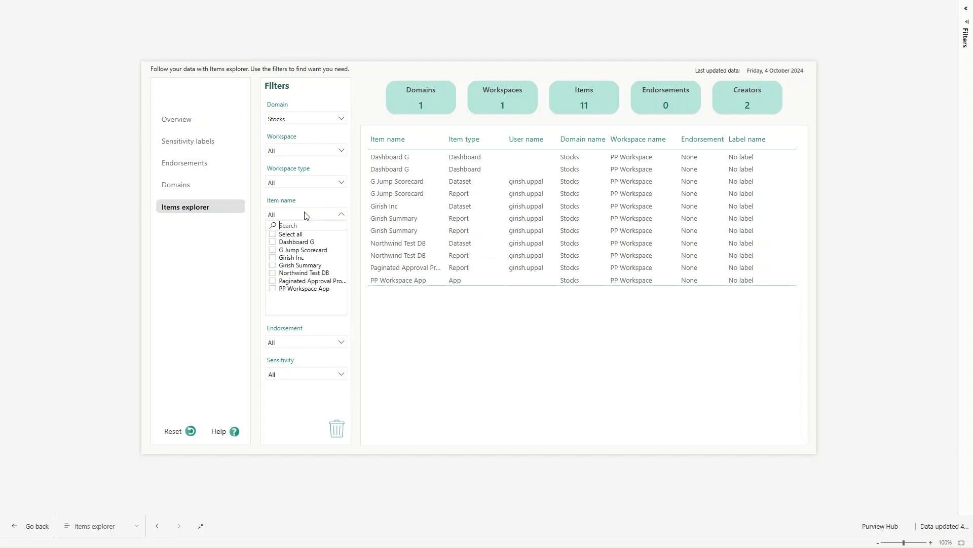
{"action": "left_click", "coordinate": [377, 304]}
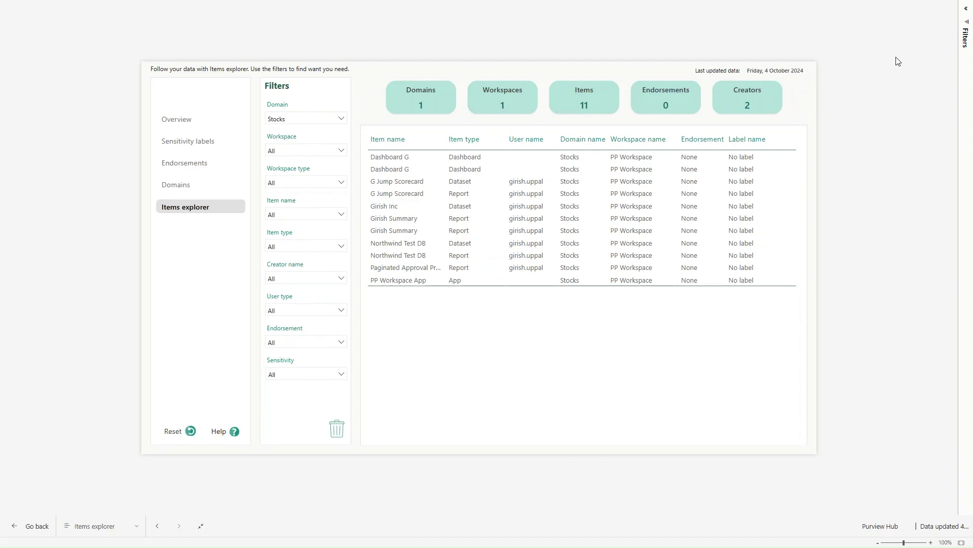
Leave the full-screen view of Purview Hub and return to the Admin monitoring workspace.
{"action": "mouse_move", "coordinate": [858, 4]}
{"action": "left_click", "coordinate": [490, 34]}
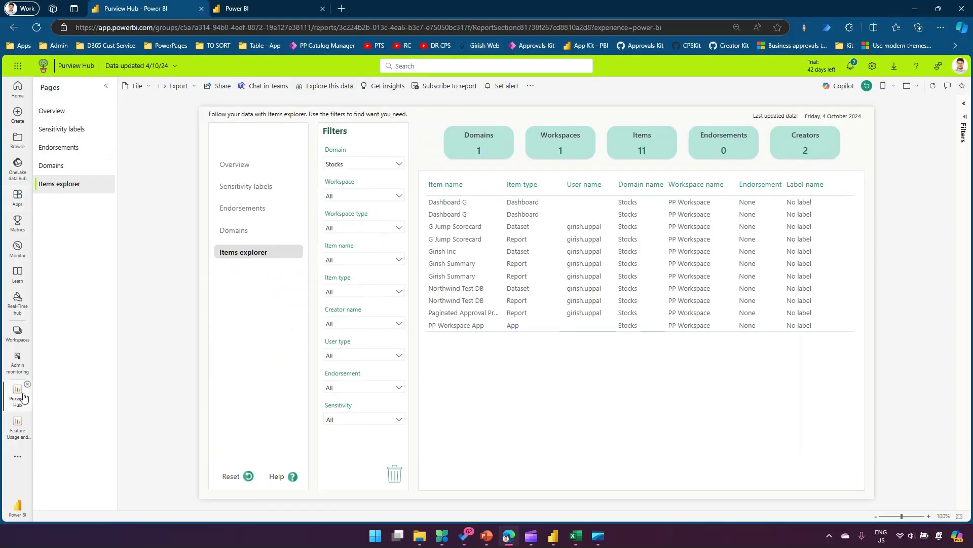
{"action": "left_click", "coordinate": [24, 369]}
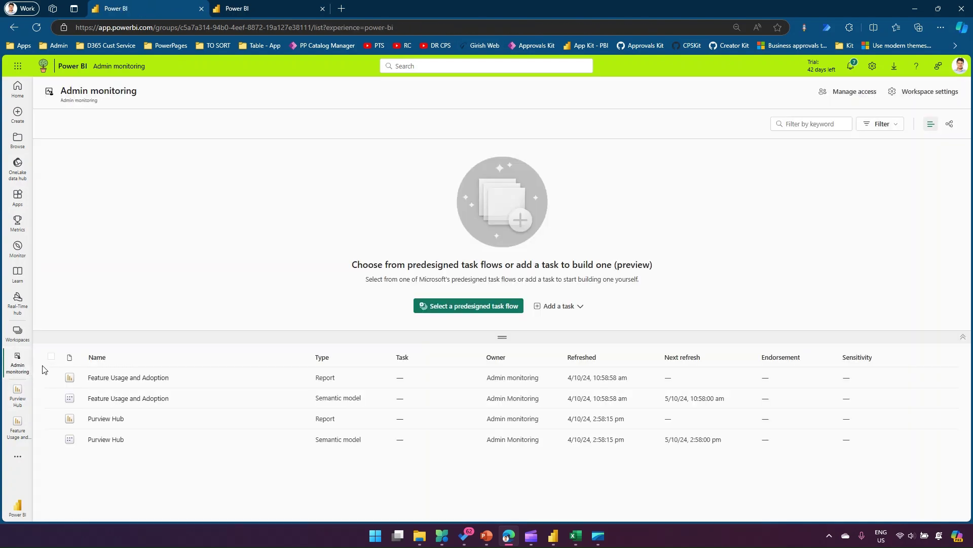
Look at the settings and access options offered for the Approvals Kit WS workspace, and return to Admin monitoring.
{"action": "left_click", "coordinate": [18, 332]}
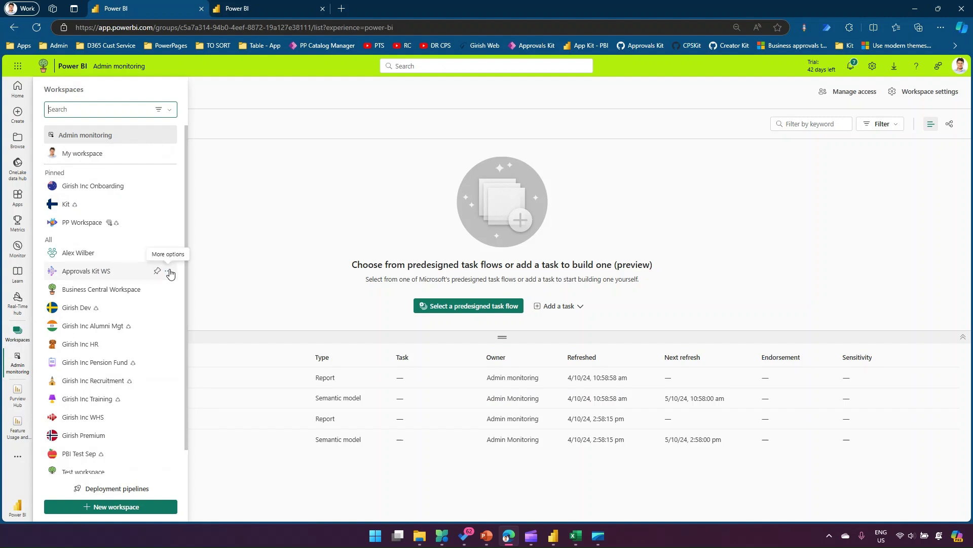
{"action": "left_click", "coordinate": [168, 273]}
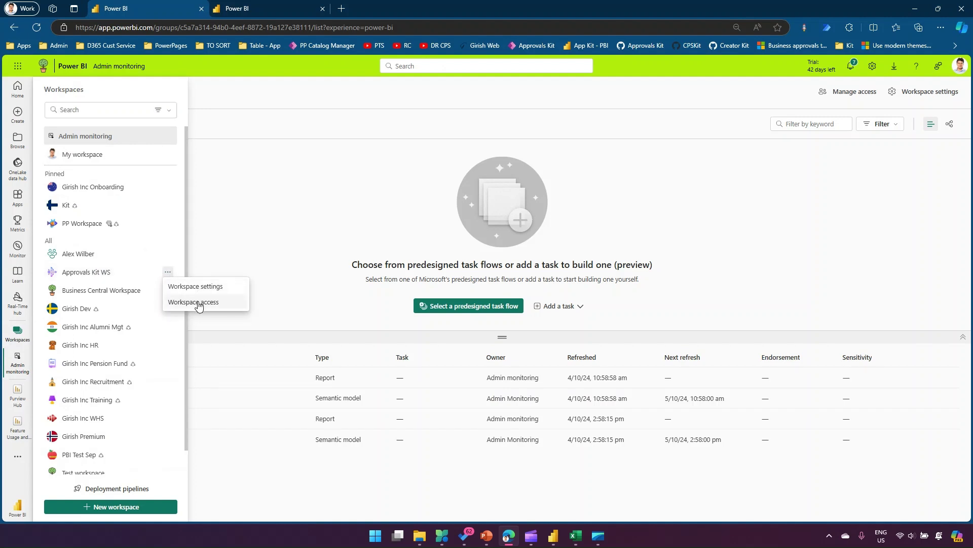
{"action": "left_click", "coordinate": [137, 137]}
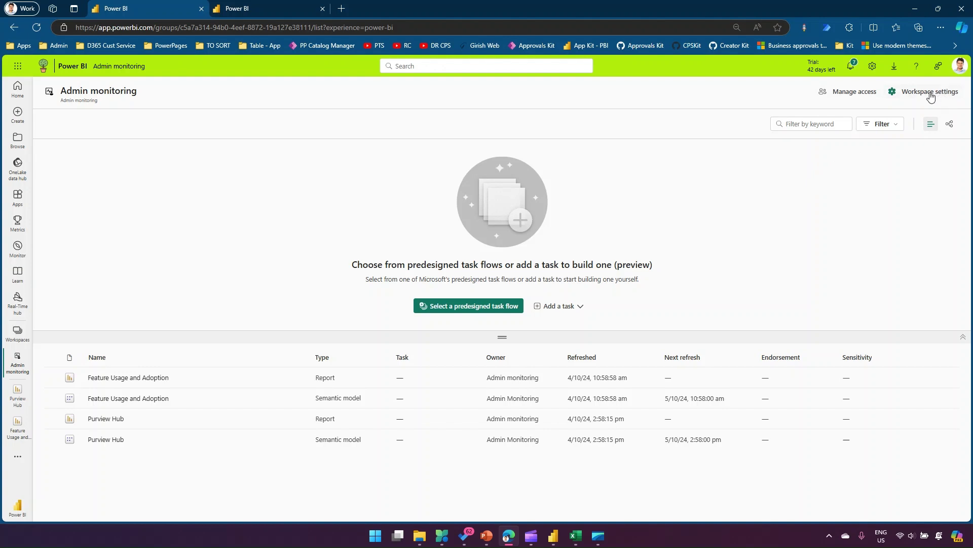
Give one colleague Viewer access to the Admin monitoring workspace by name, and return to the access list.
{"action": "left_click", "coordinate": [866, 91]}
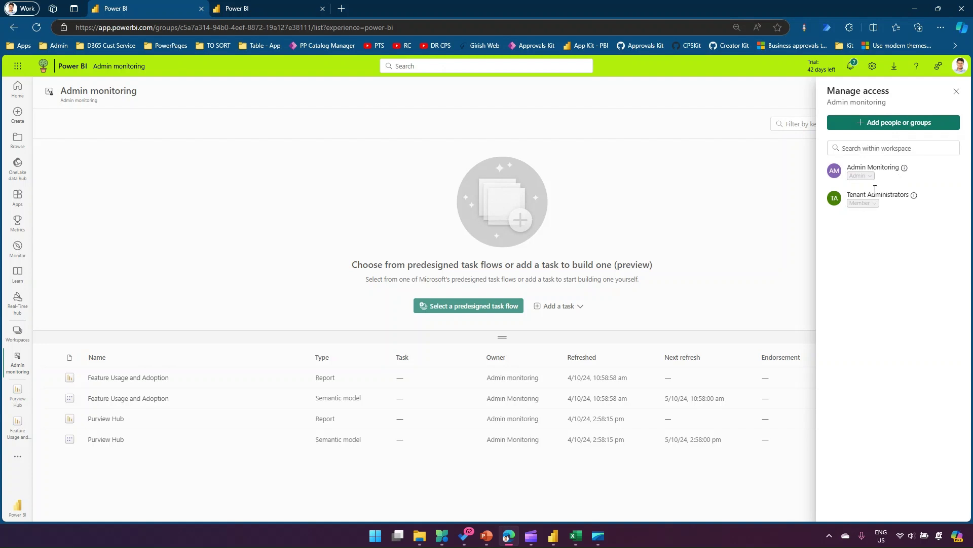
{"action": "left_click", "coordinate": [866, 122]}
{"action": "left_click", "coordinate": [859, 165]}
{"action": "type", "text": "a"}
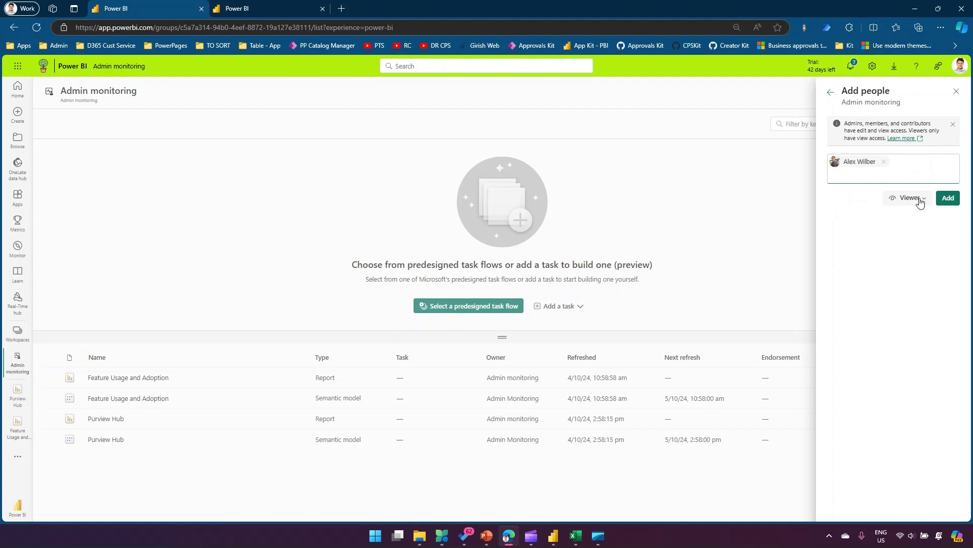
{"action": "left_click", "coordinate": [913, 199]}
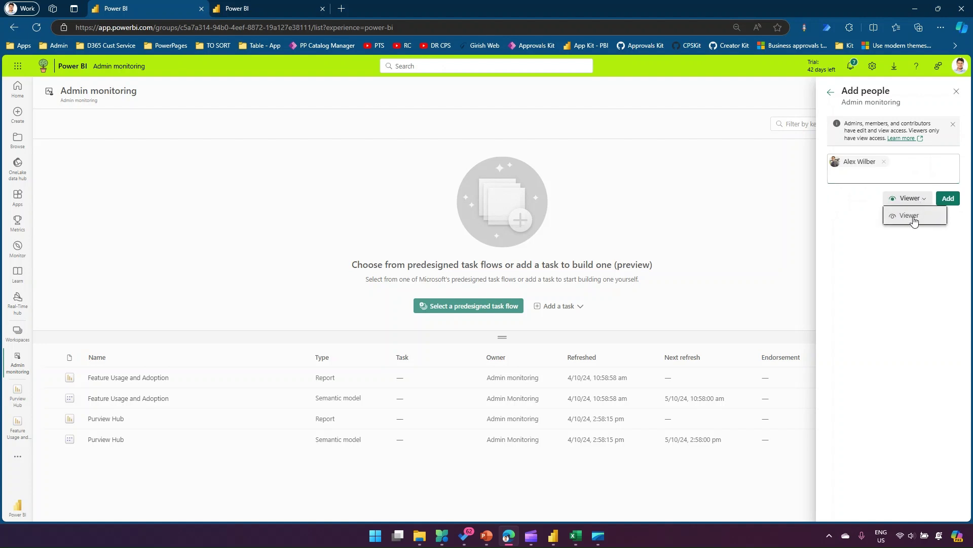
{"action": "left_click", "coordinate": [949, 200]}
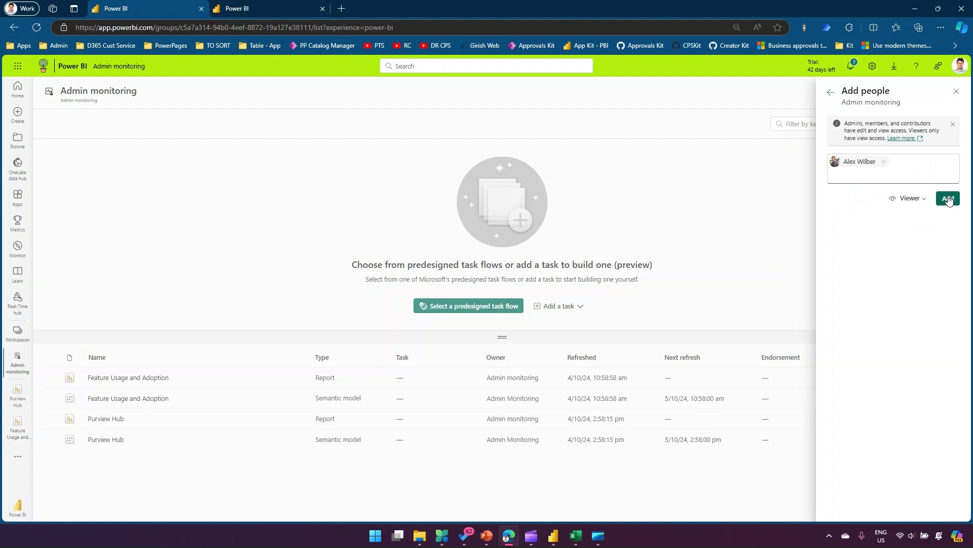
{"action": "left_click", "coordinate": [949, 199]}
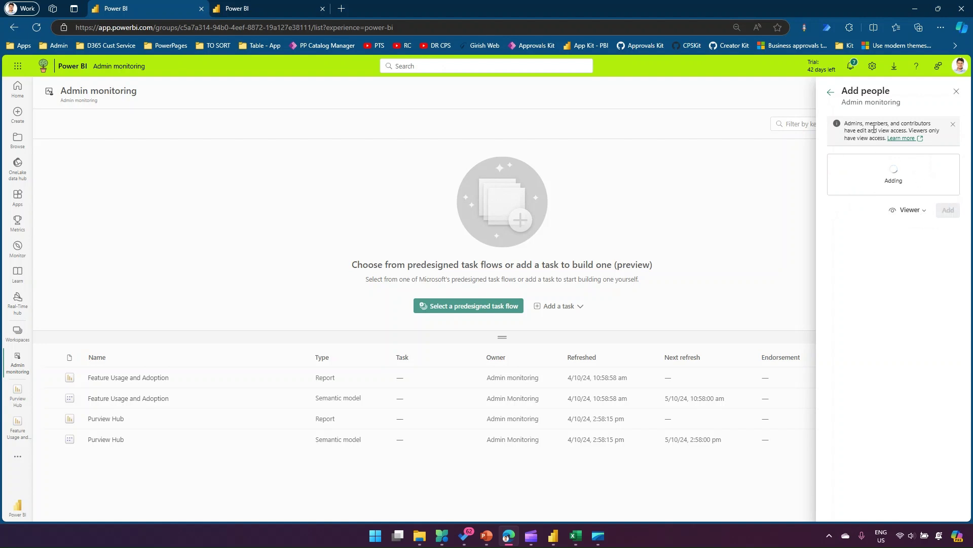
{"action": "left_click", "coordinate": [830, 92]}
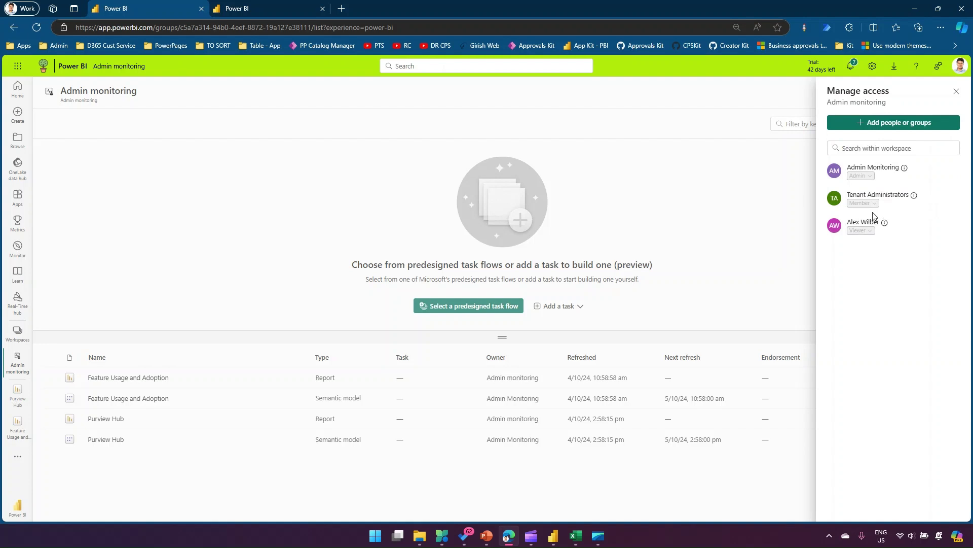
Add a second colleague to the Admin monitoring workspace with the Viewer role, and check the access list.
{"action": "left_click", "coordinate": [898, 122]}
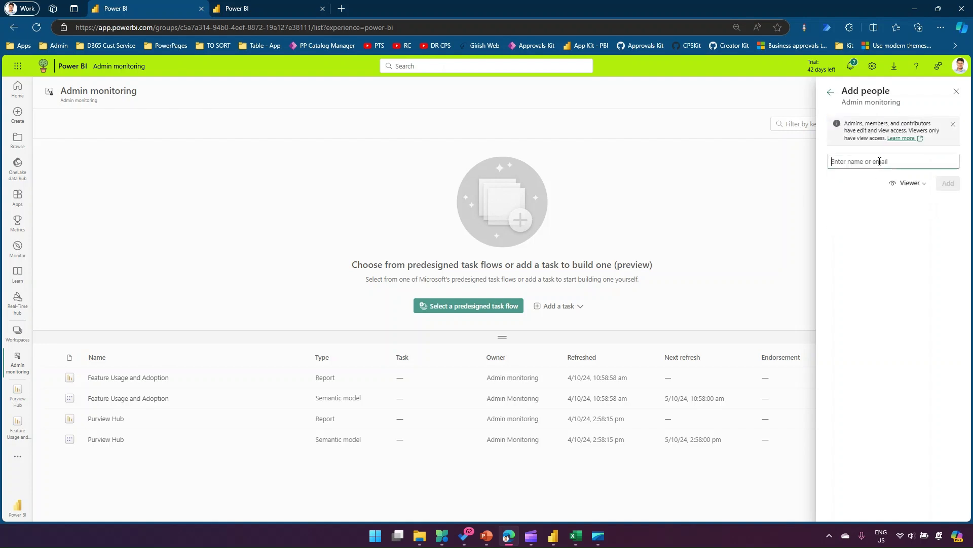
{"action": "type", "text": "adele"}
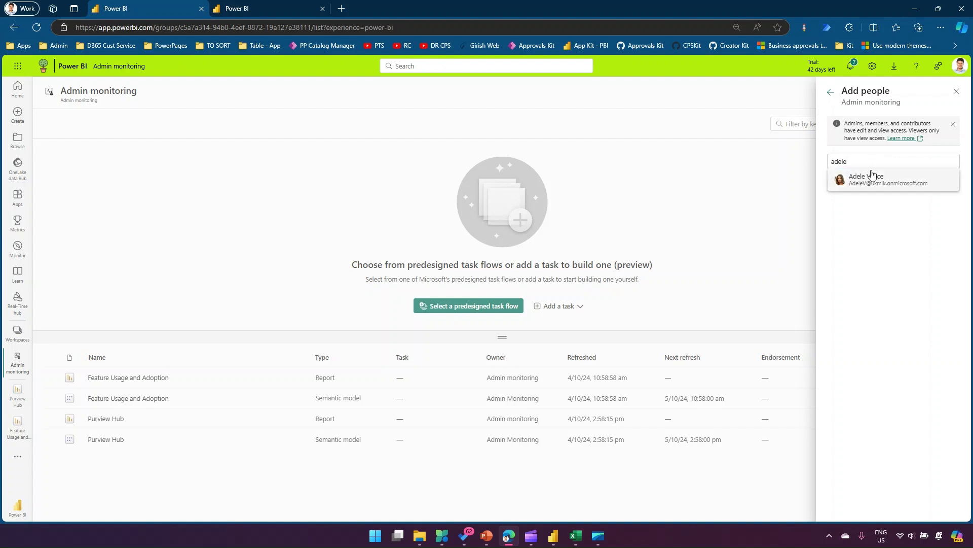
{"action": "left_click", "coordinate": [863, 184]}
{"action": "left_click", "coordinate": [925, 199]}
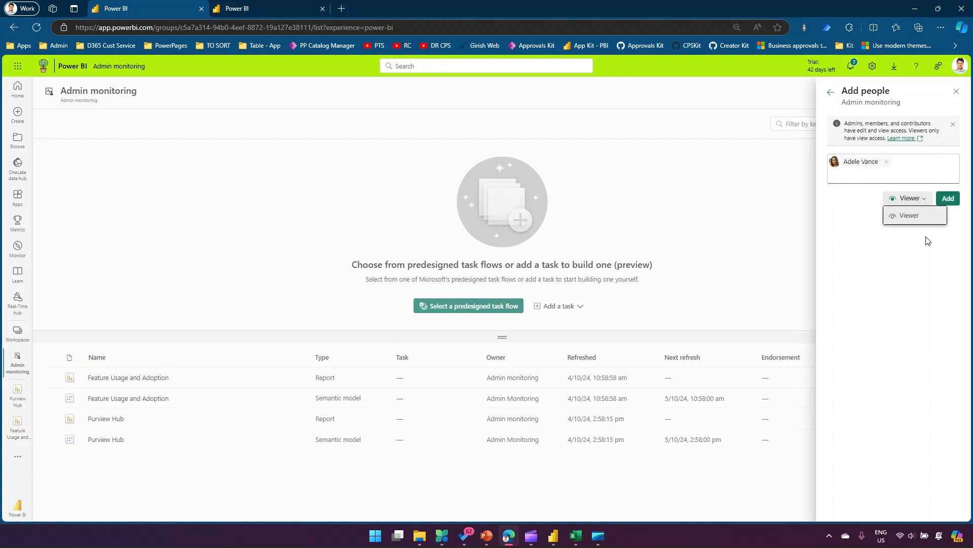
{"action": "left_click", "coordinate": [928, 236]}
{"action": "left_click", "coordinate": [944, 200]}
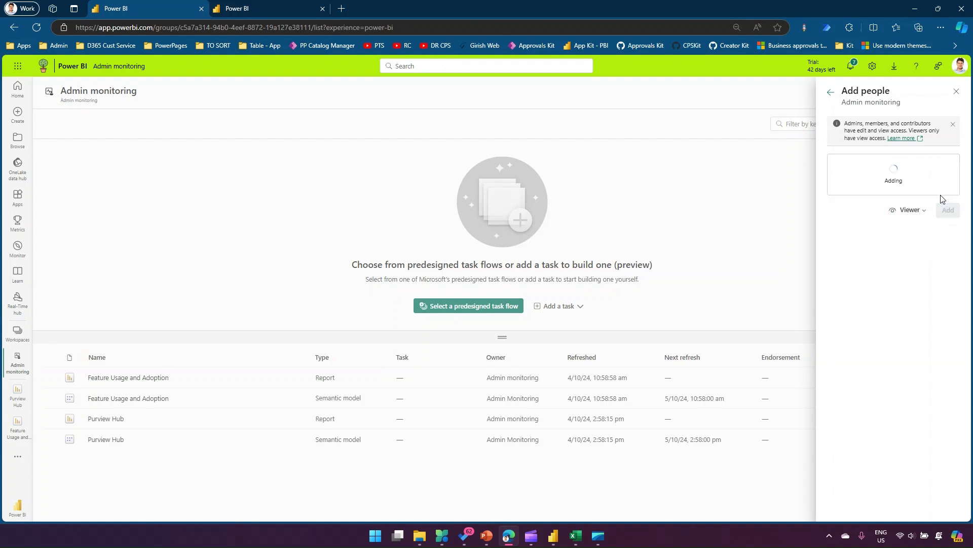
{"action": "left_click", "coordinate": [832, 95]}
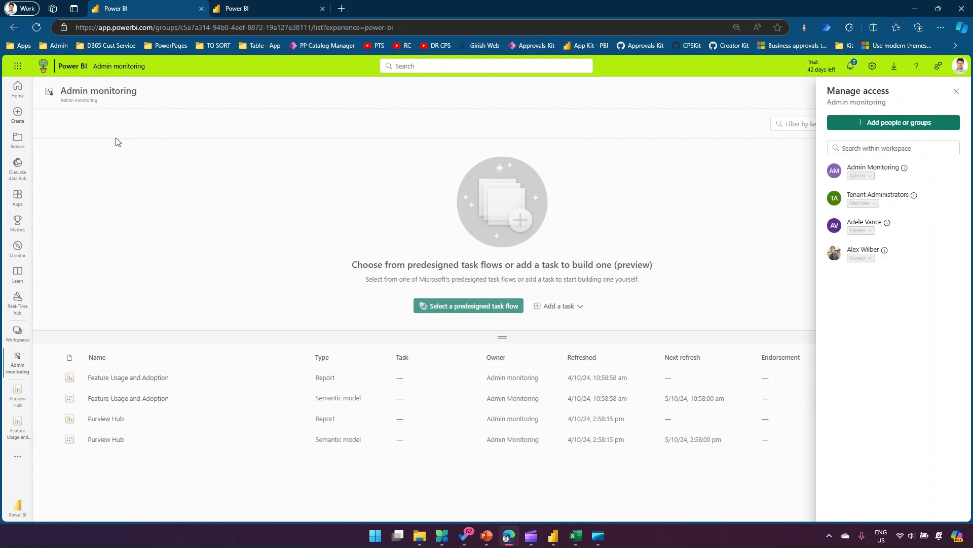
{"action": "left_click", "coordinate": [208, 238]}
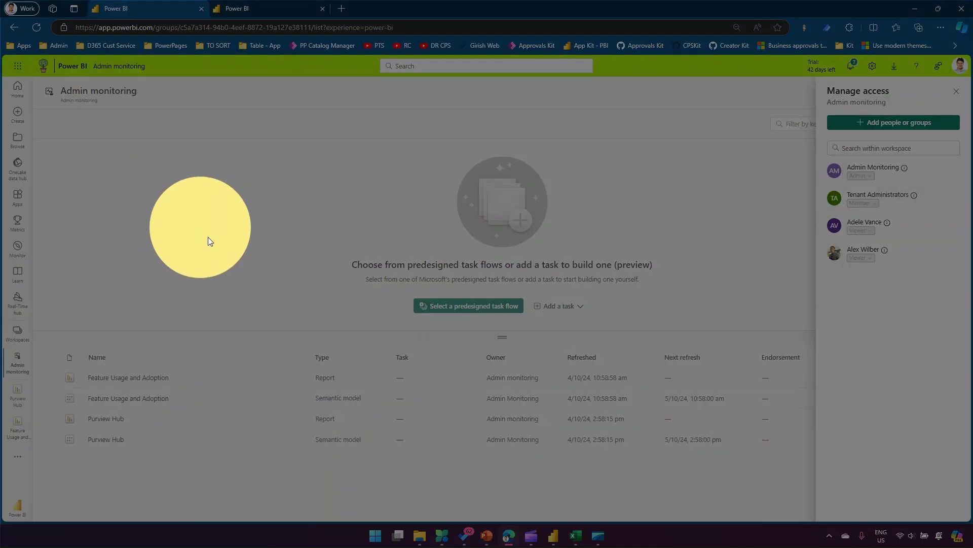